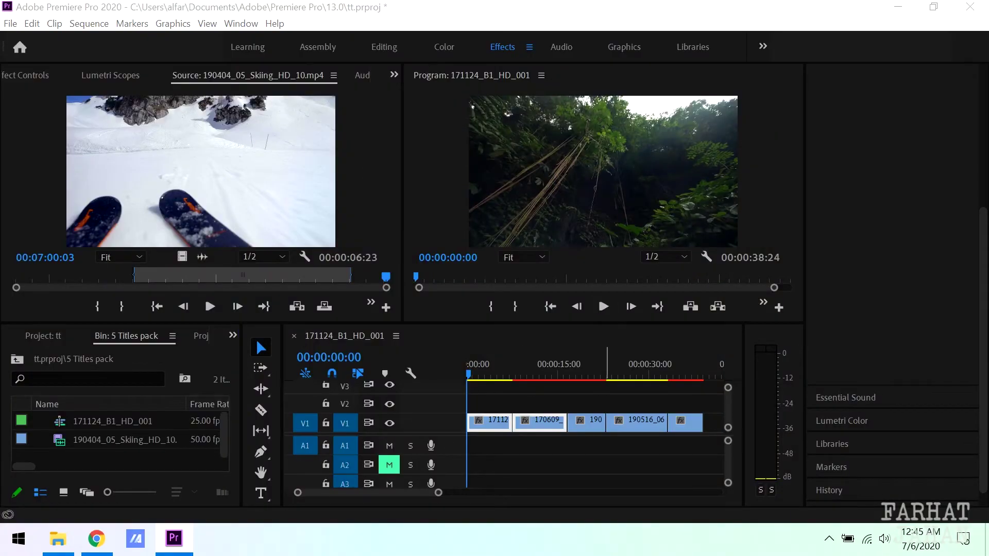
Step: Switch to File Explorer, go into the 5 Titles pack folder and open READ ME FIRST.pdf
left_click_drag(468, 374, 576, 372)
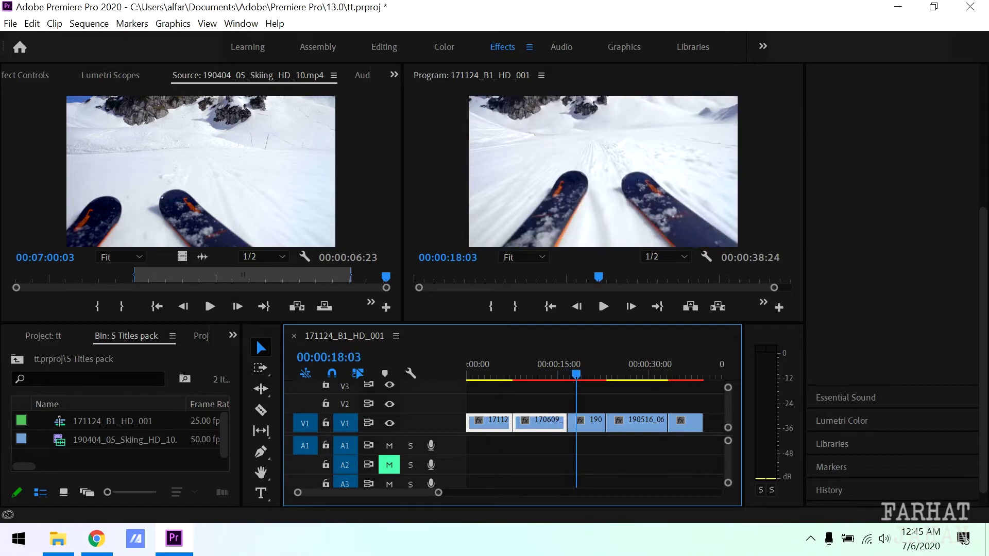
mouse_move(58, 539)
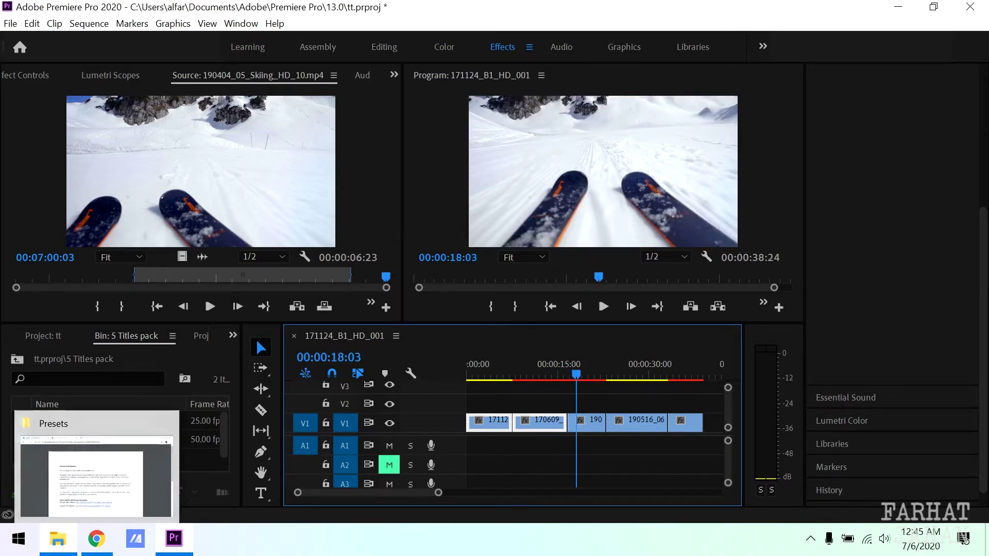
left_click(82, 476)
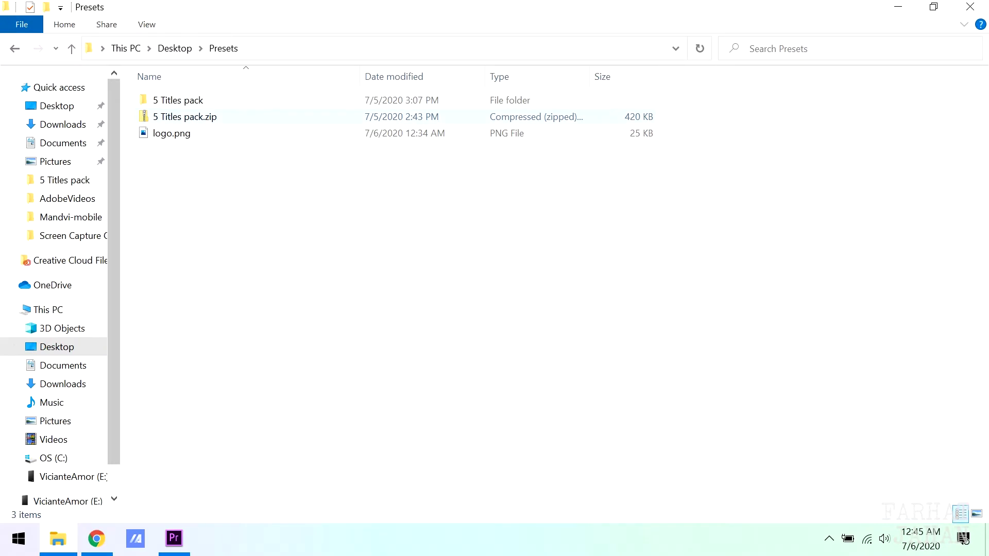
double_click(178, 100)
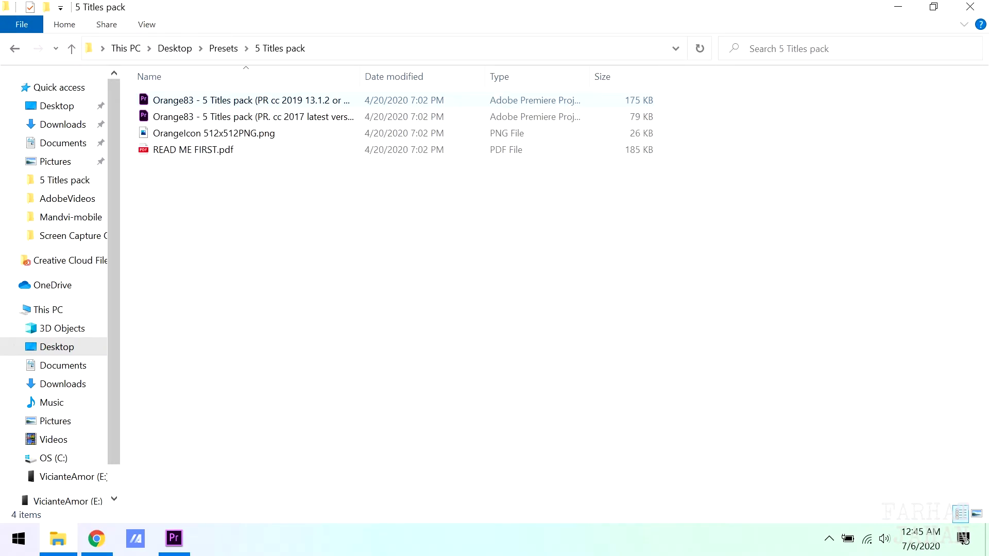
left_click(193, 150)
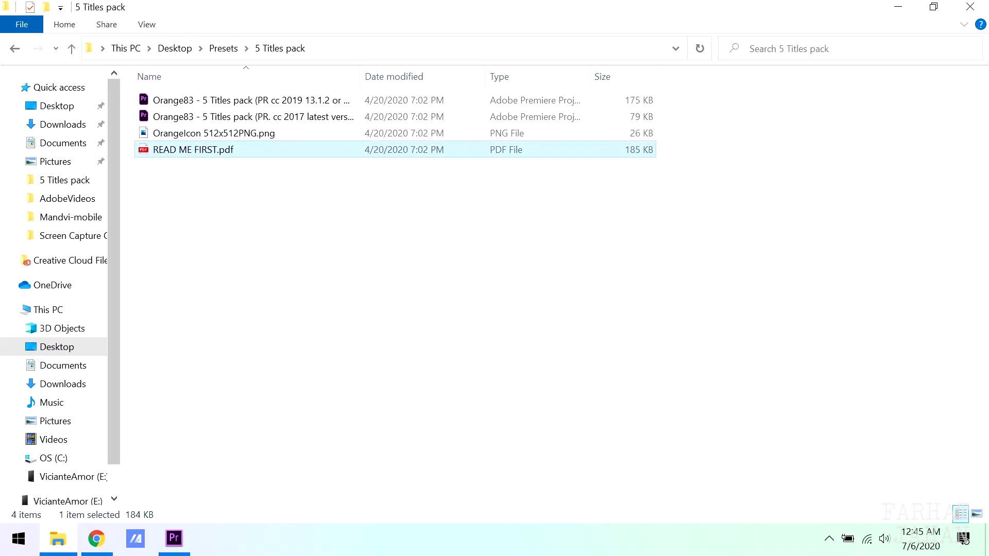
key("Return")
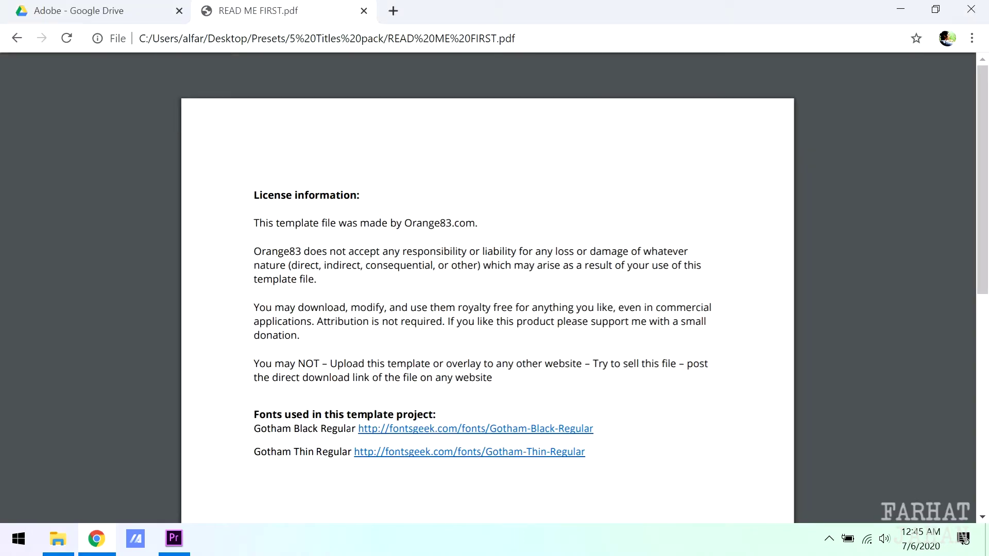
Step: Review the template's license information and the fonts and download links listed in READ ME FIRST.pdf
left_click_drag(387, 223, 477, 224)
left_click_drag(376, 223, 286, 223)
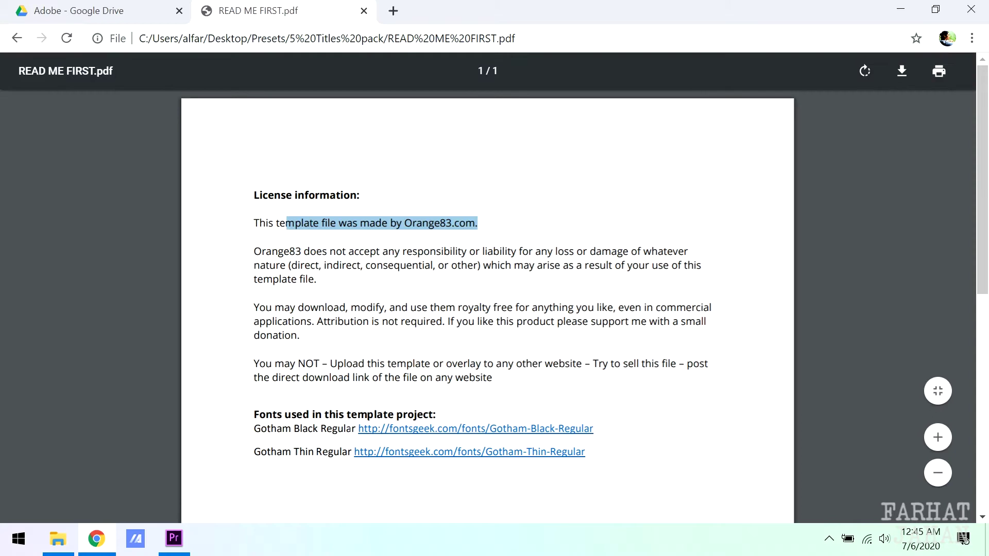
left_click_drag(303, 414, 585, 452)
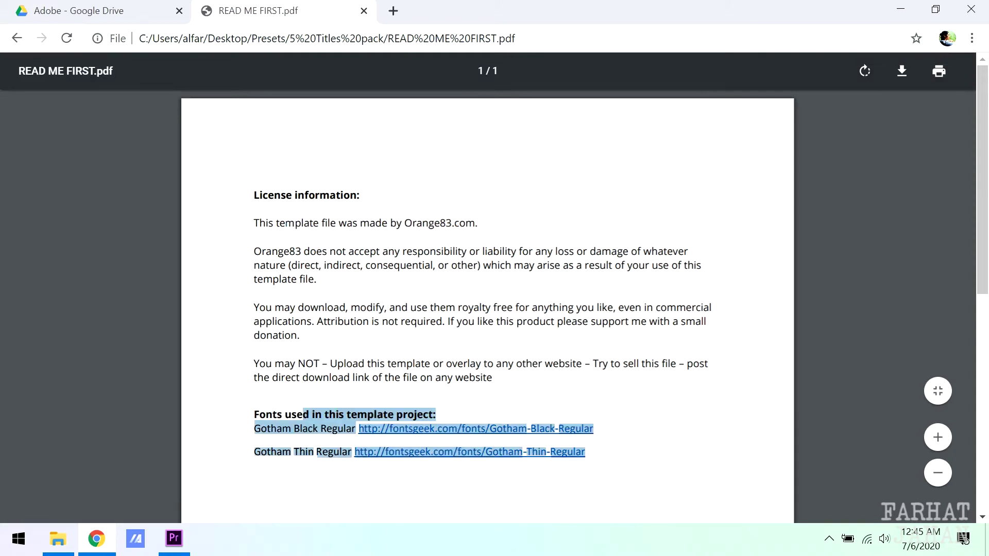
left_click(608, 457)
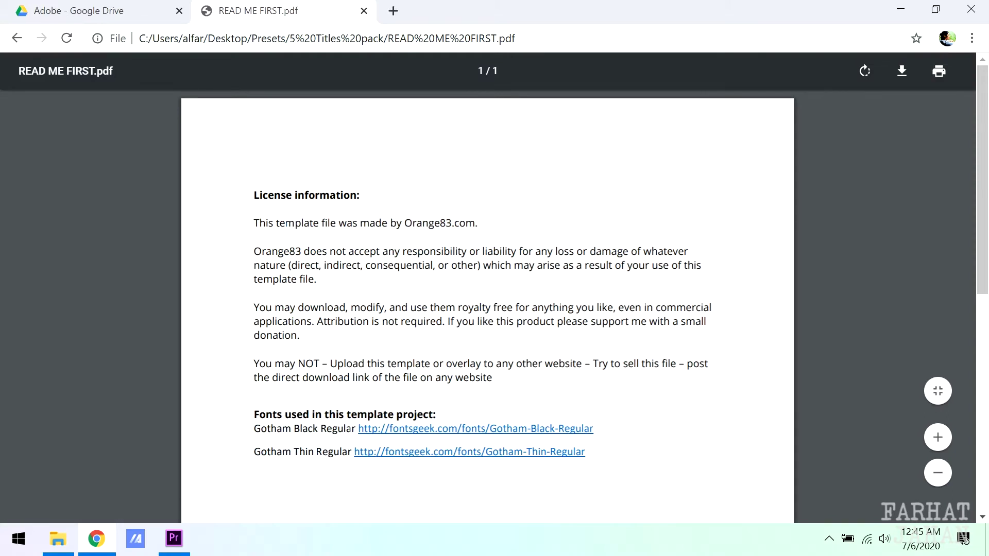
left_click_drag(285, 414, 458, 452)
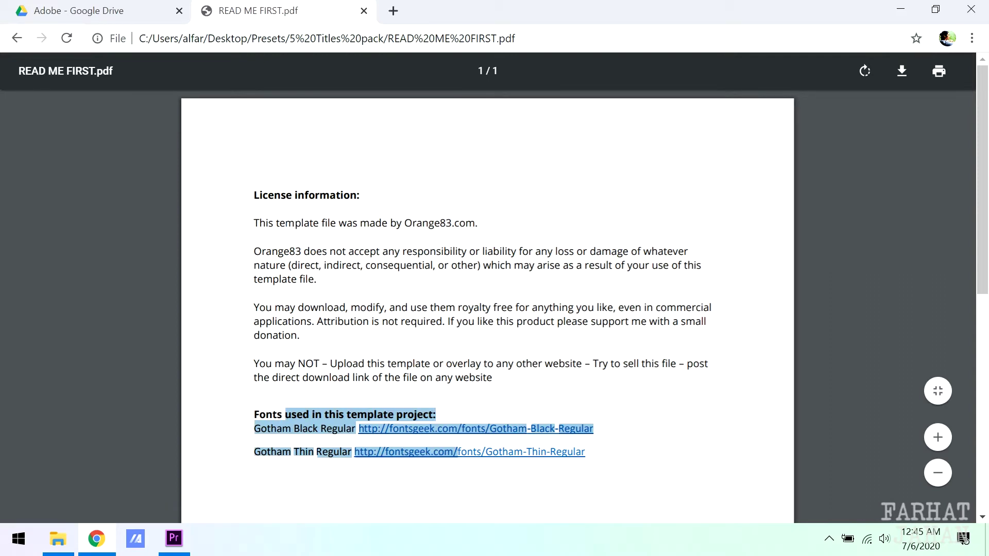
right_click(464, 451)
Step: Import the entire Orange83 5 Titles pack project (PR. cc 2017 version) from File Explorer into Premiere Pro's 5 Titles pack bin
left_click(58, 539)
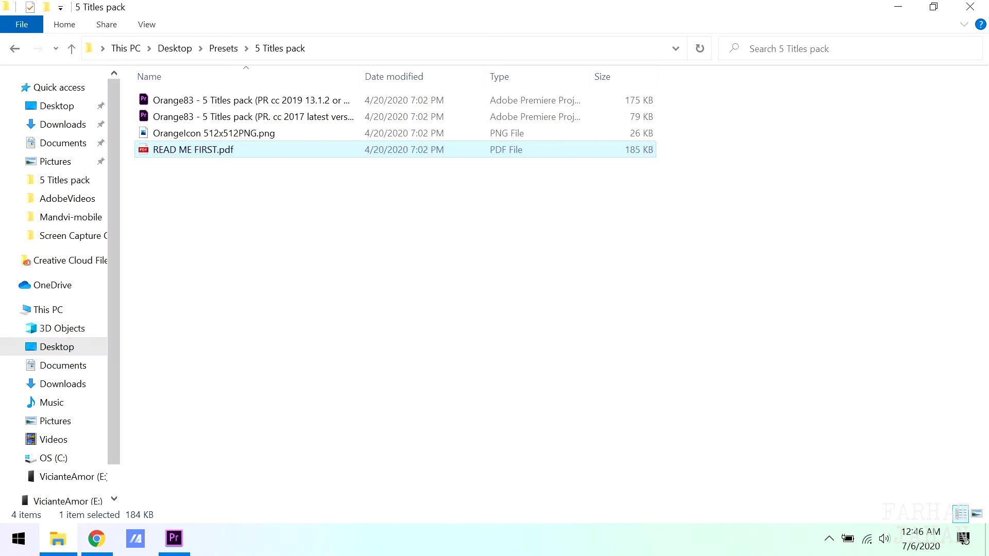
left_click(174, 539)
left_click(58, 538)
left_click_drag(329, 116, 114, 450)
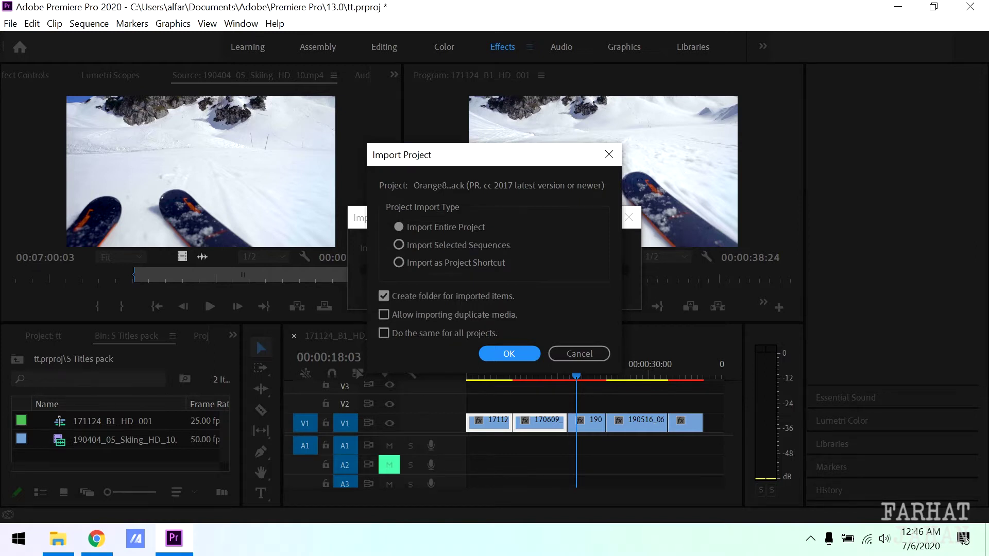
left_click(509, 354)
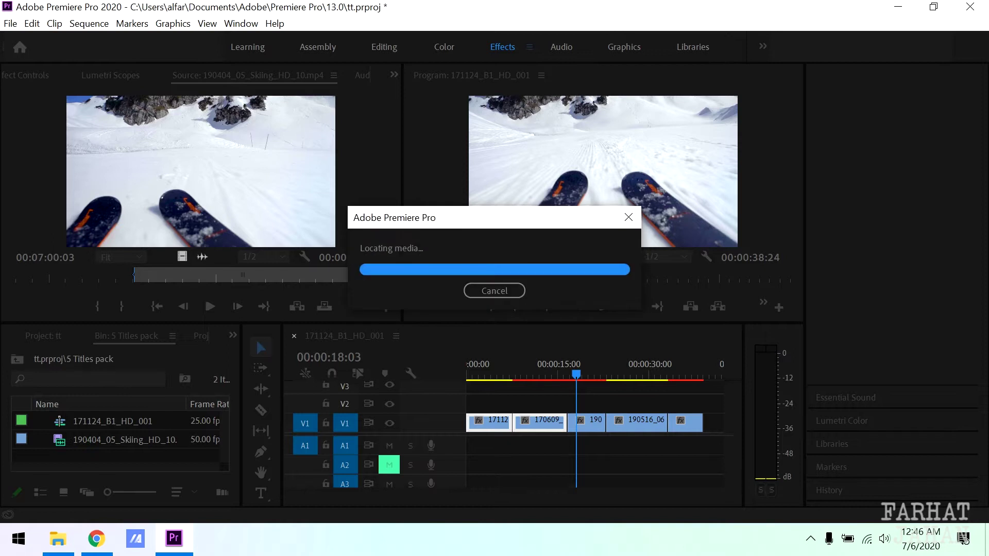
Step: Browse the imported Orange83 bin, open its Preview sequence and view the title at 00:00:17:20
left_click(41, 420)
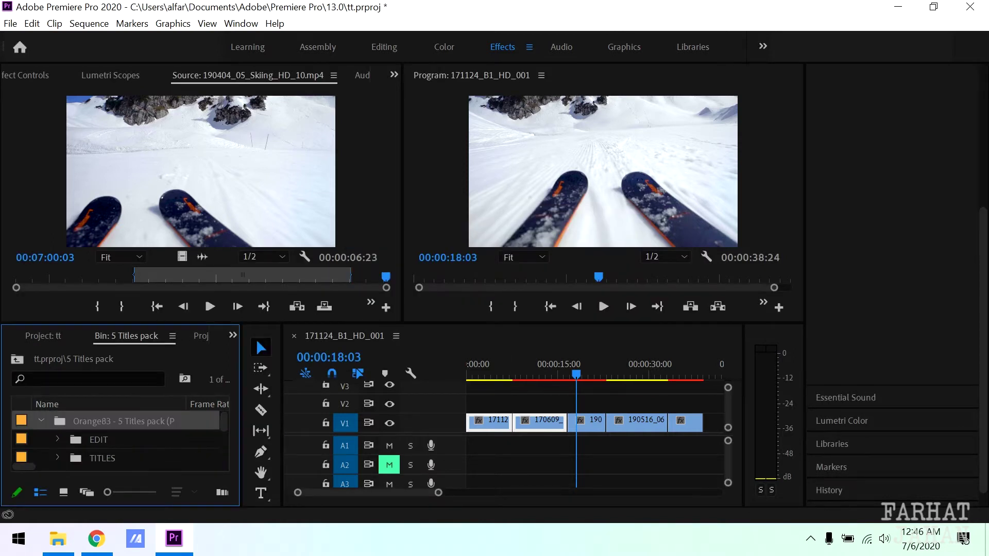
key("Down")
key("Down")
key("Right")
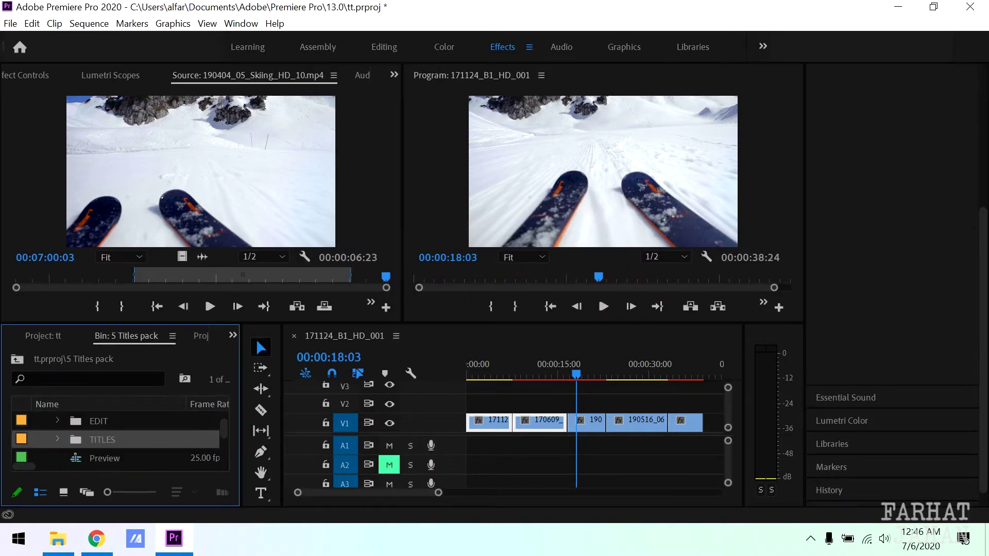
key("Down")
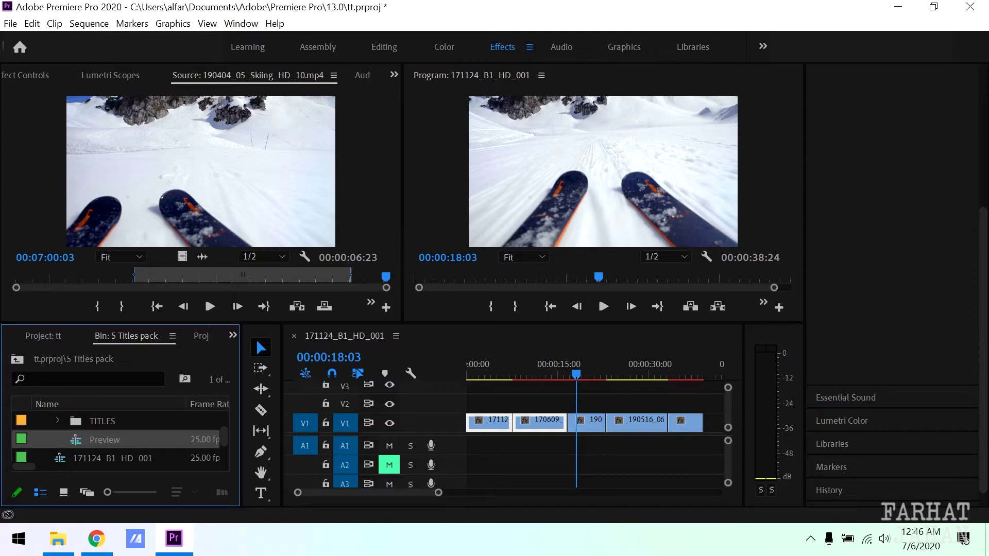
left_click(116, 439)
double_click(76, 440)
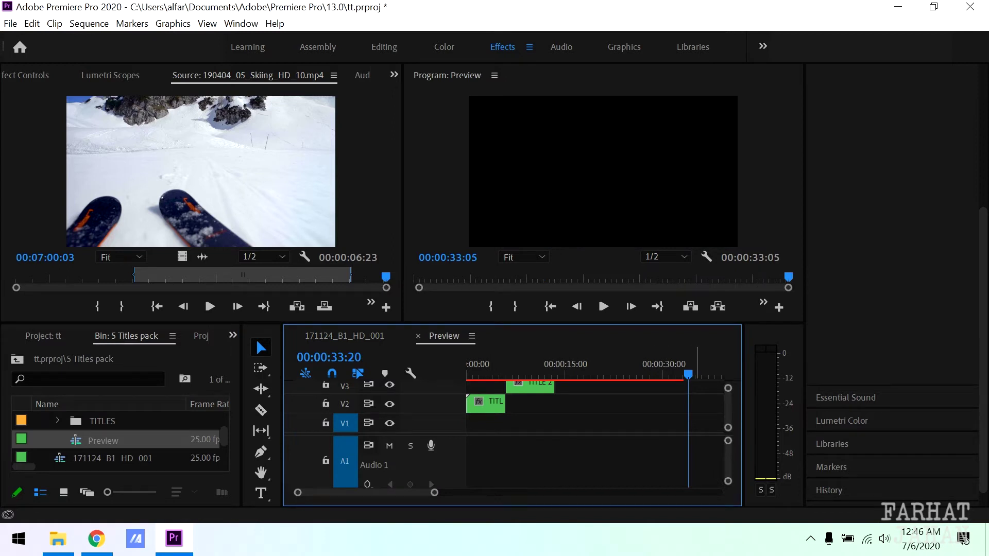
left_click_drag(688, 375, 583, 374)
Step: From the TITLES bin, place TITLE 1 over the first clip and TITLE 2 over the second clip on V2 of sequence 171124_B1_HD_001
left_click(58, 421)
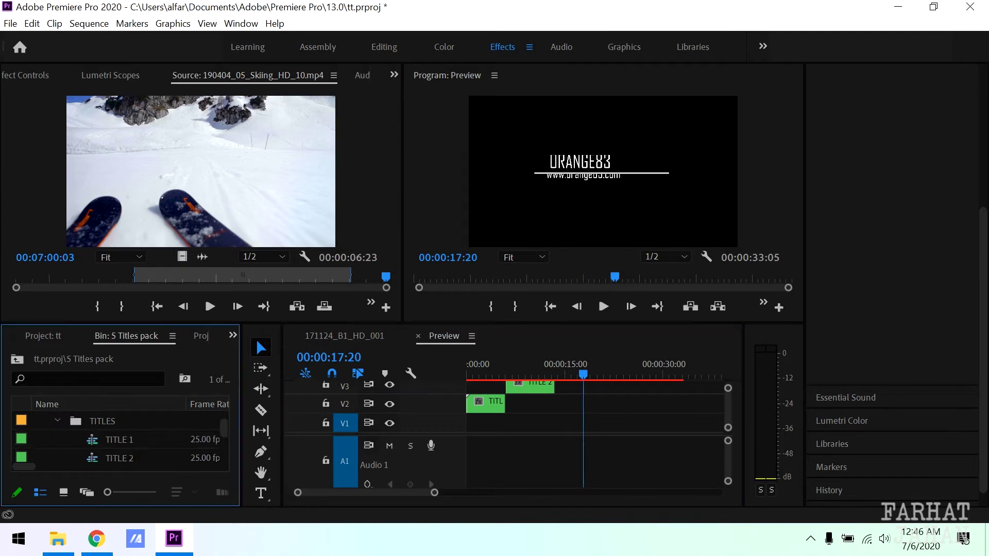
left_click(344, 336)
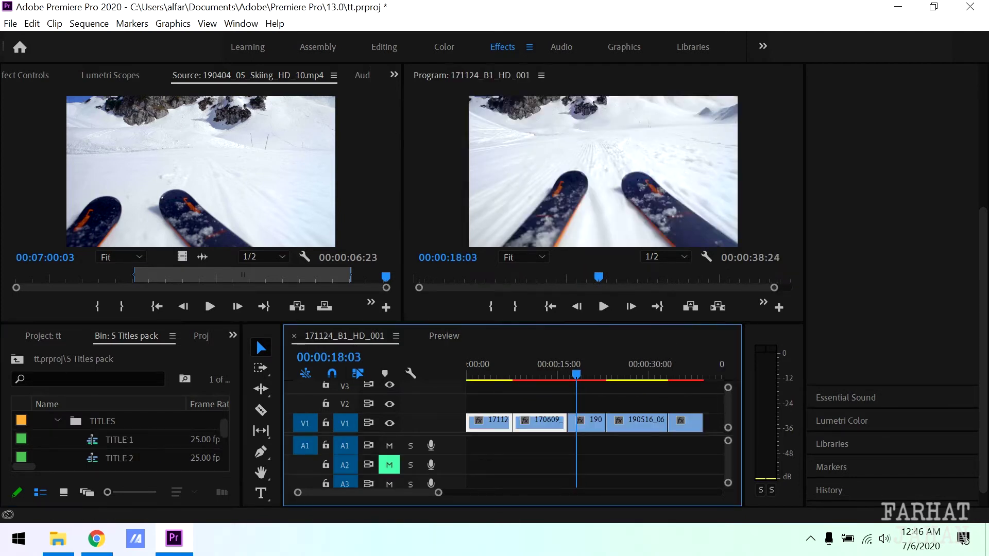
left_click_drag(120, 440, 493, 403)
left_click(480, 370)
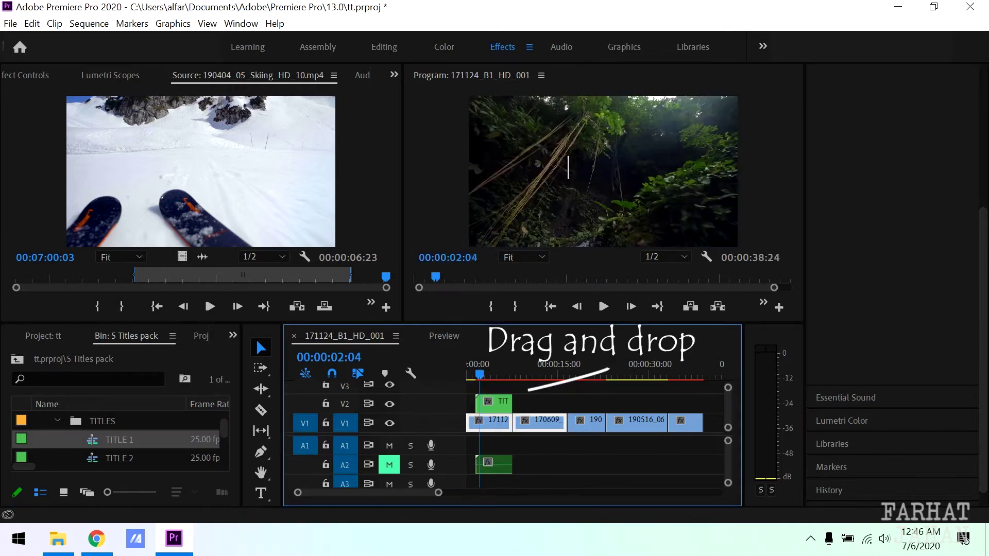
mouse_move(480, 371)
left_mouse_down()
mouse_move(511, 371)
mouse_move(477, 370)
mouse_move(498, 371)
left_mouse_up()
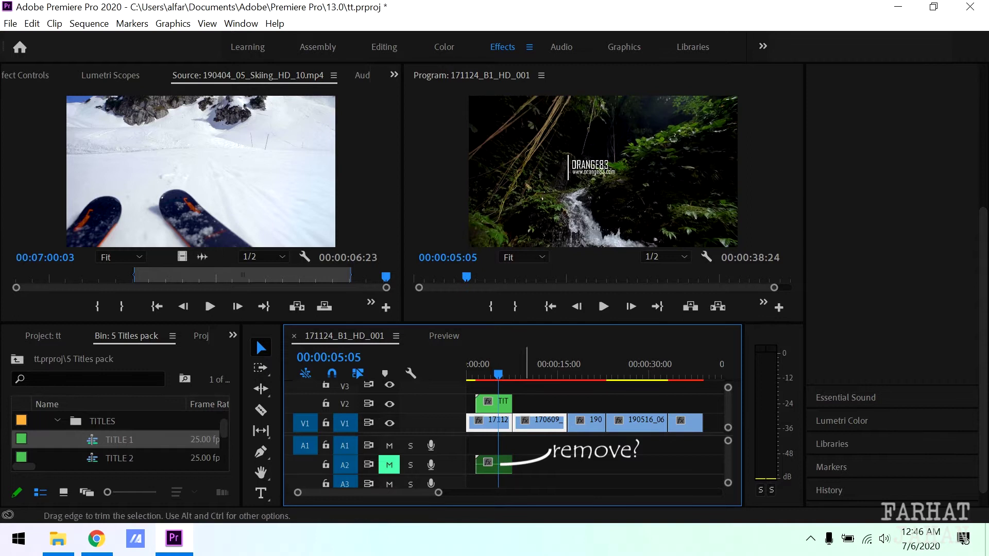
left_click(119, 458)
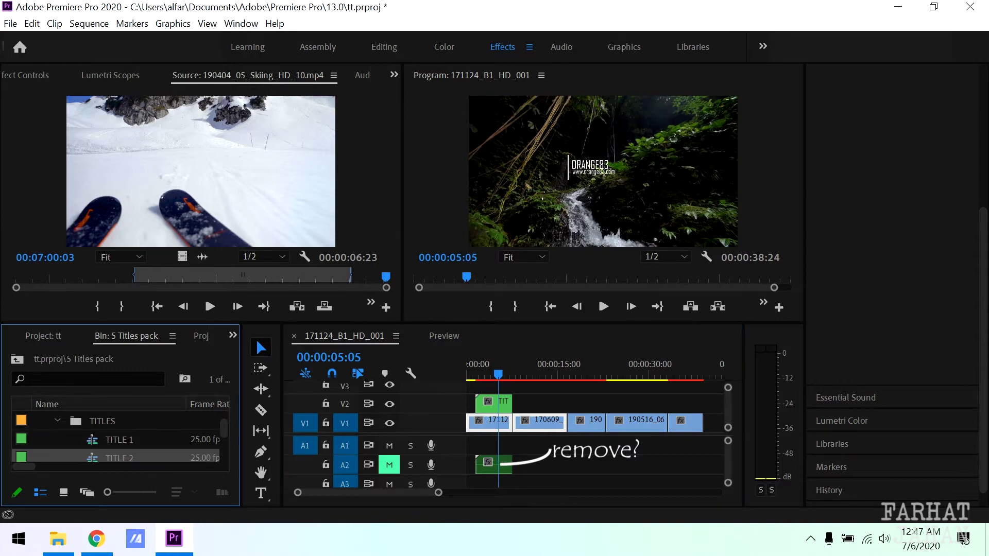
left_click_drag(111, 458, 546, 404)
Step: Open the nested TITLE 1 sequence and its TITLE 1 TEXT EDIT clip for text editing
left_click(487, 406)
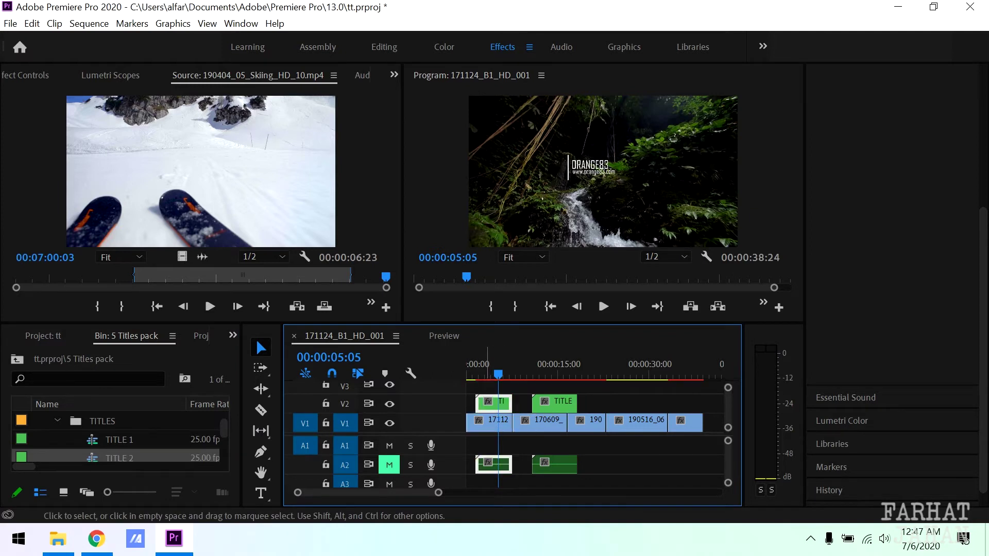
double_click(494, 402)
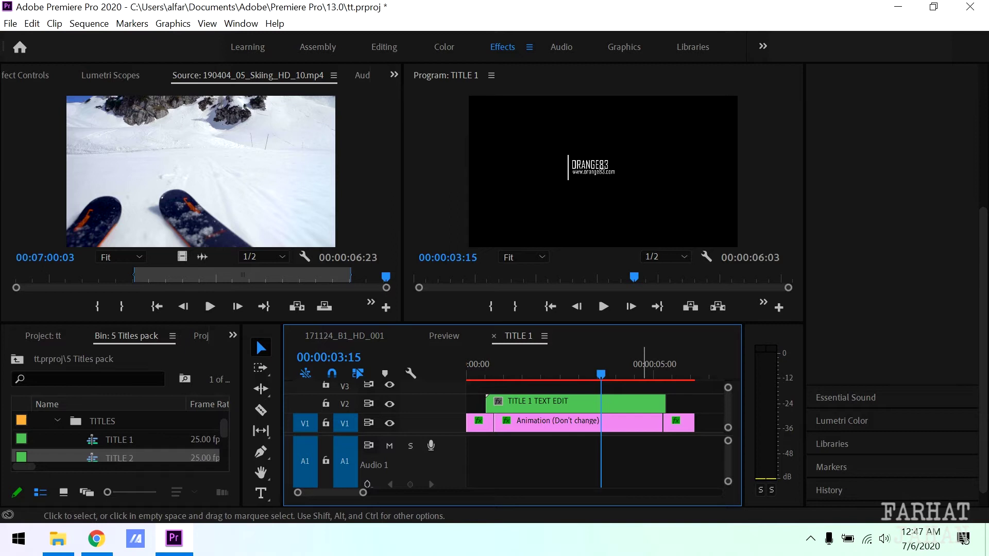
left_click(510, 404)
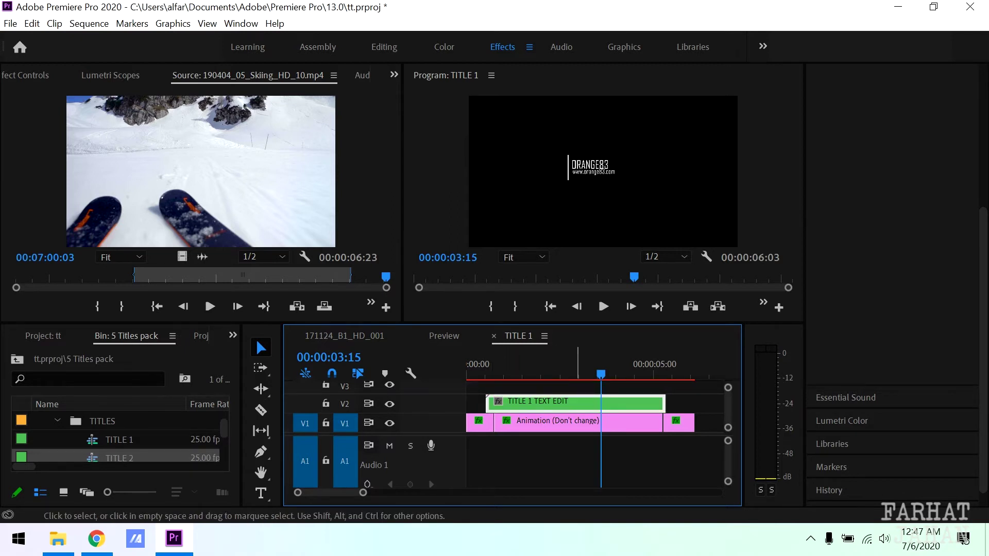
mouse_move(602, 374)
left_mouse_down()
mouse_move(499, 374)
mouse_move(620, 373)
left_mouse_up()
double_click(569, 424)
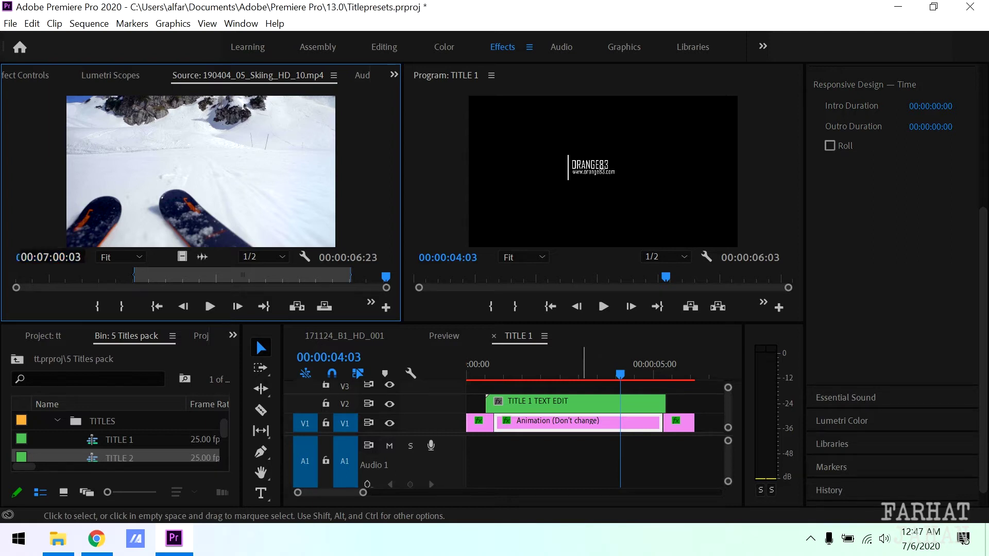
left_click(577, 406)
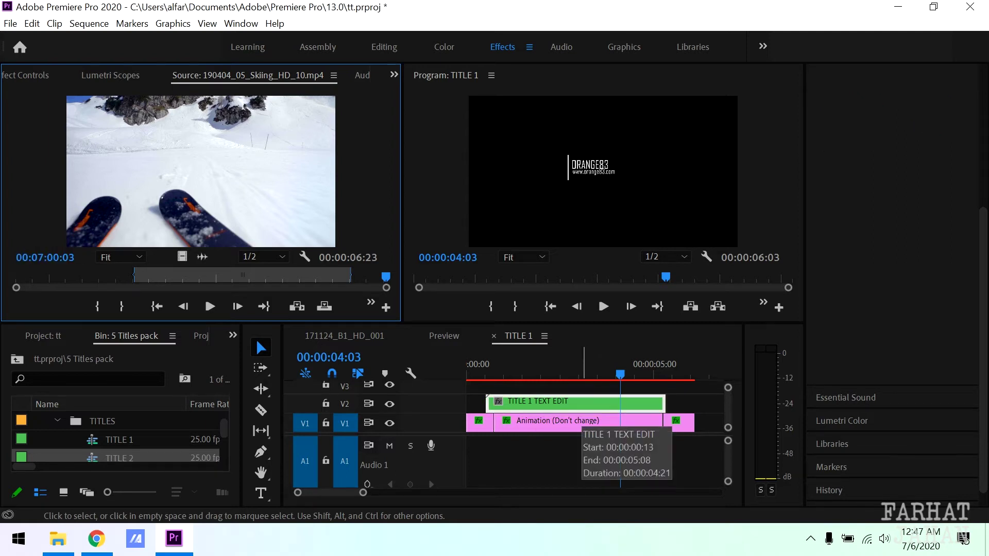
double_click(577, 405)
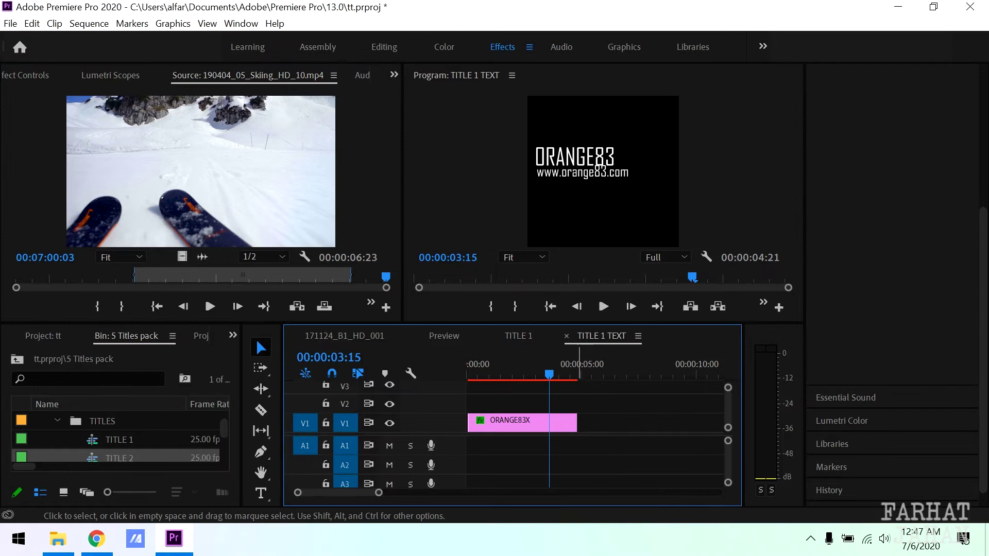
Step: Replace the ORANGE83 heading in the title graphic with "your text"
double_click(541, 424)
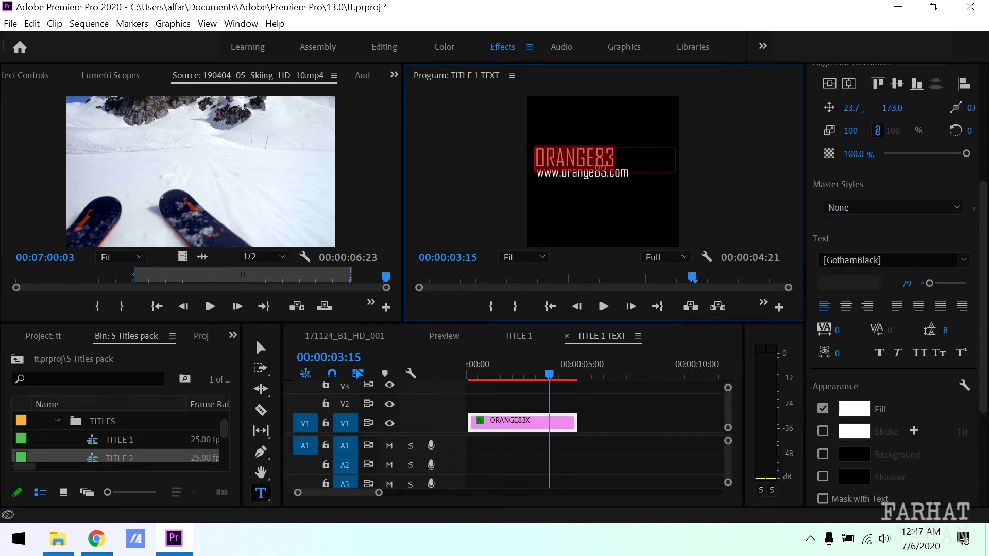
type("your text")
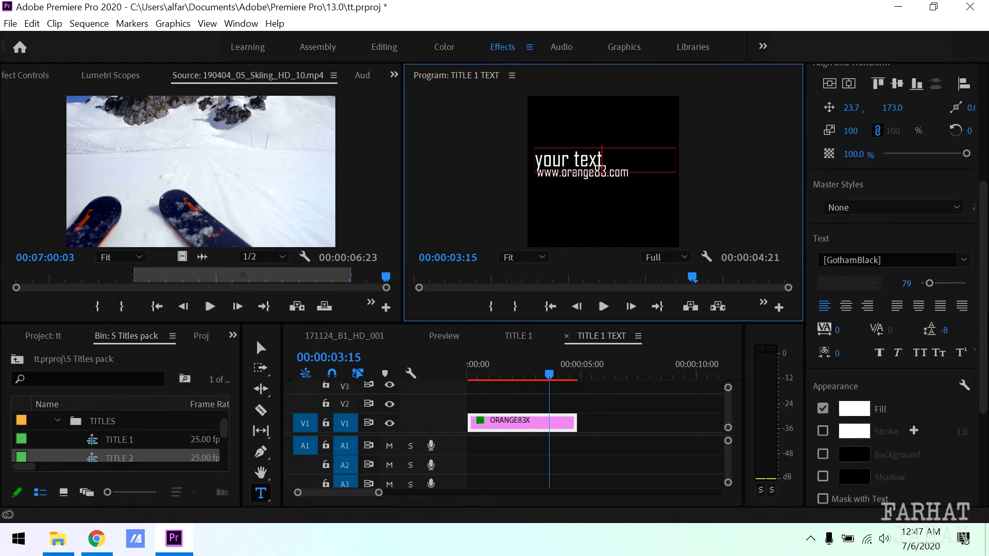
left_click(710, 176)
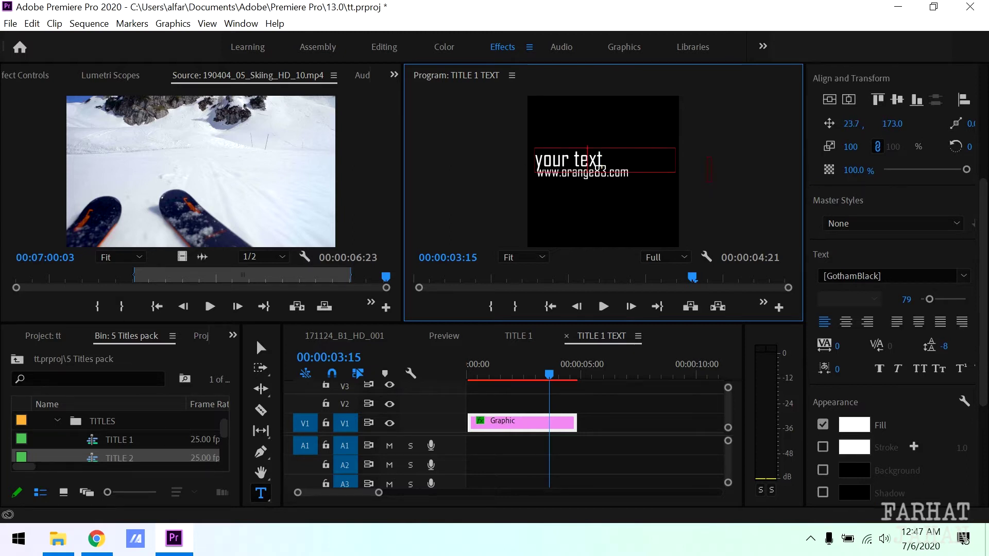
Step: Select the whole "your text" line and set its font size to 69
double_click(588, 160)
key("ctrl+shift+Left")
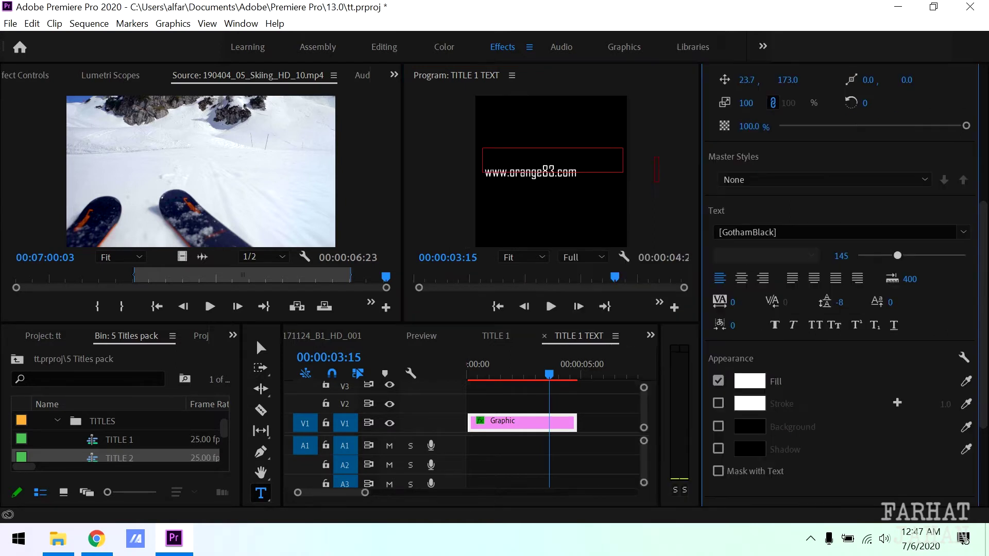
left_click_drag(886, 256, 875, 256)
Step: Change the fill colour of the "your text" line to near-black 090505
left_click(750, 381)
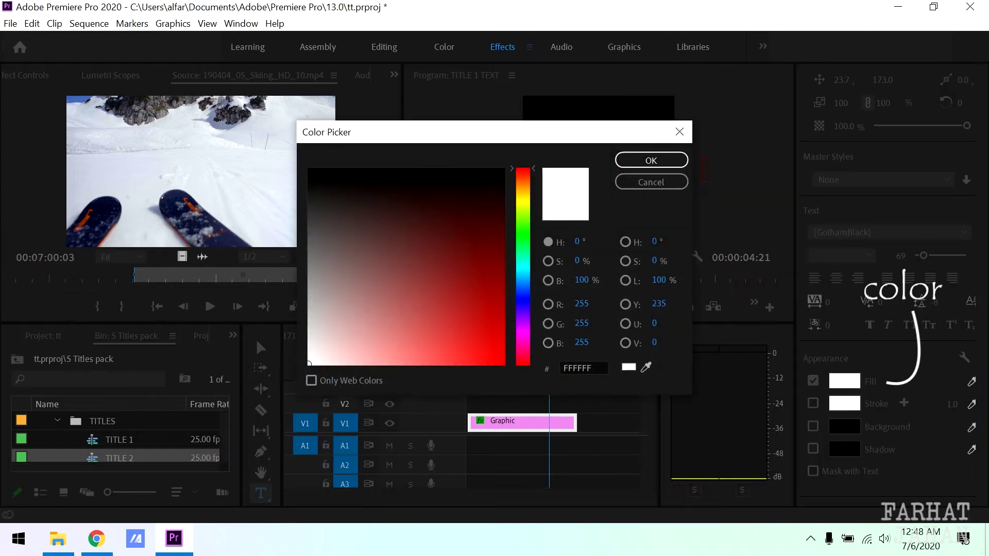
left_click(407, 175)
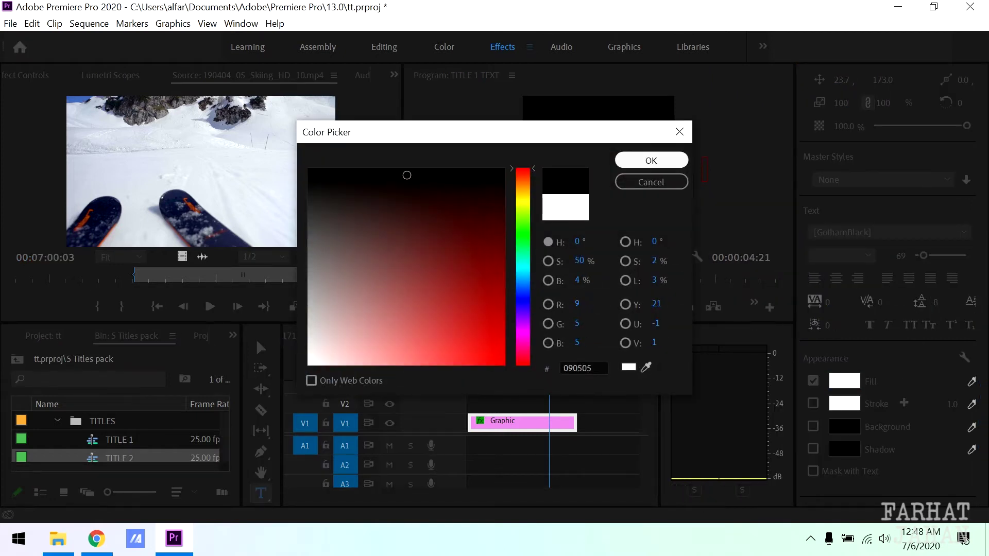
left_click(651, 160)
Step: Browse the available fonts for the "your text" heading and check the edited title in the TITLE 1 sequence
left_click(963, 231)
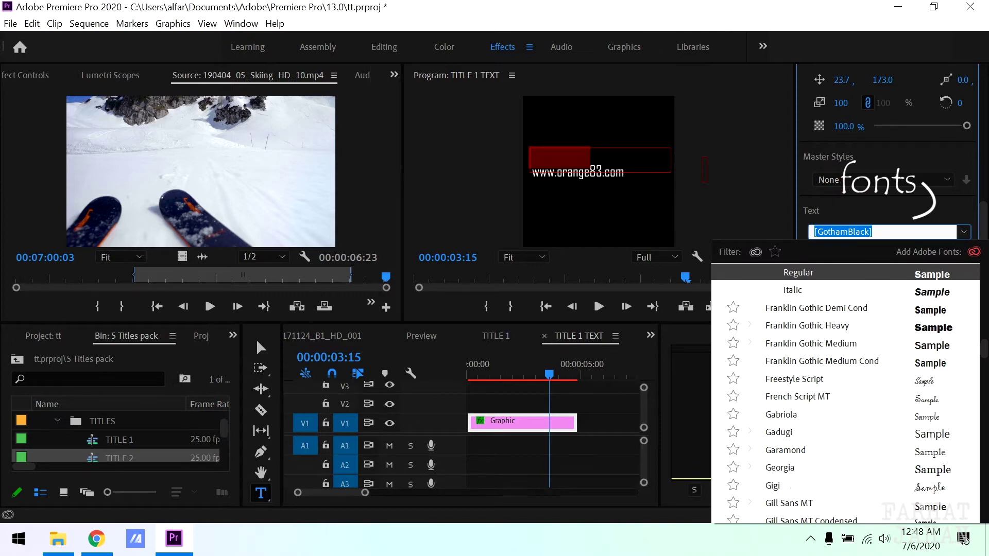
left_click(703, 196)
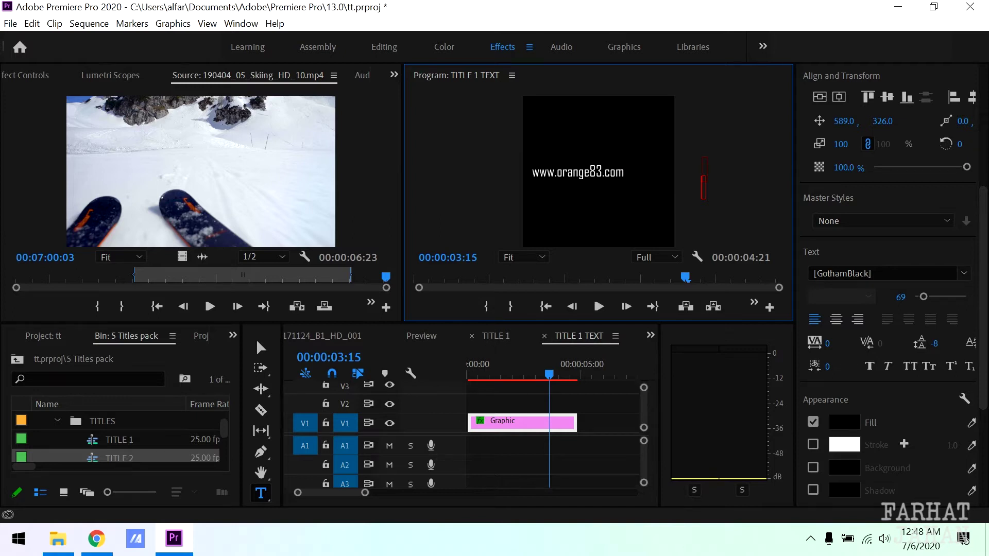
left_click(495, 336)
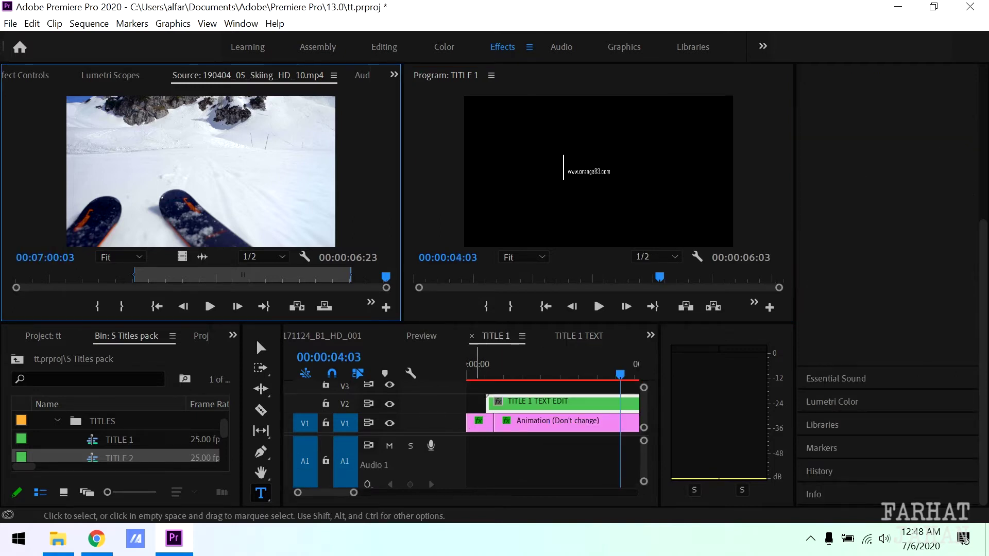
left_click(475, 364)
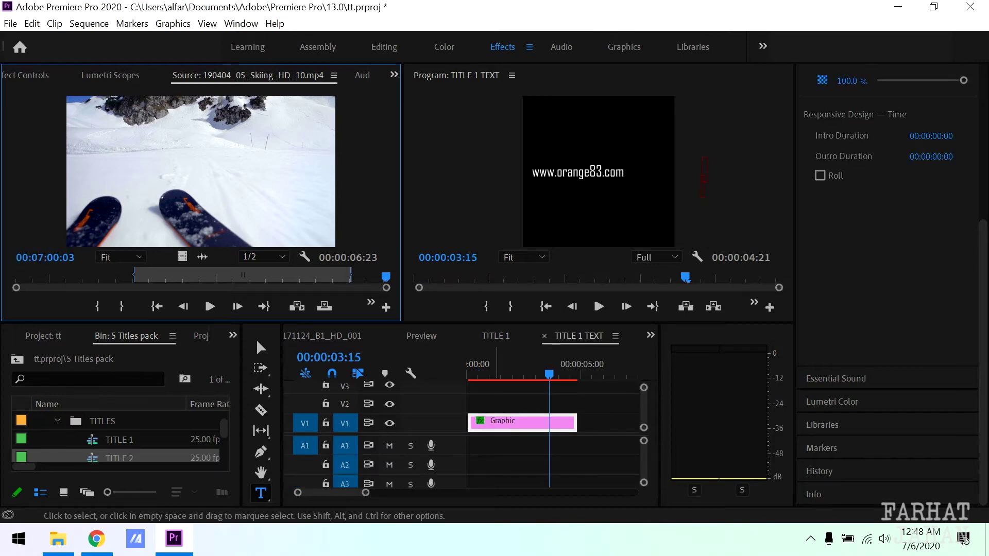
double_click(577, 158)
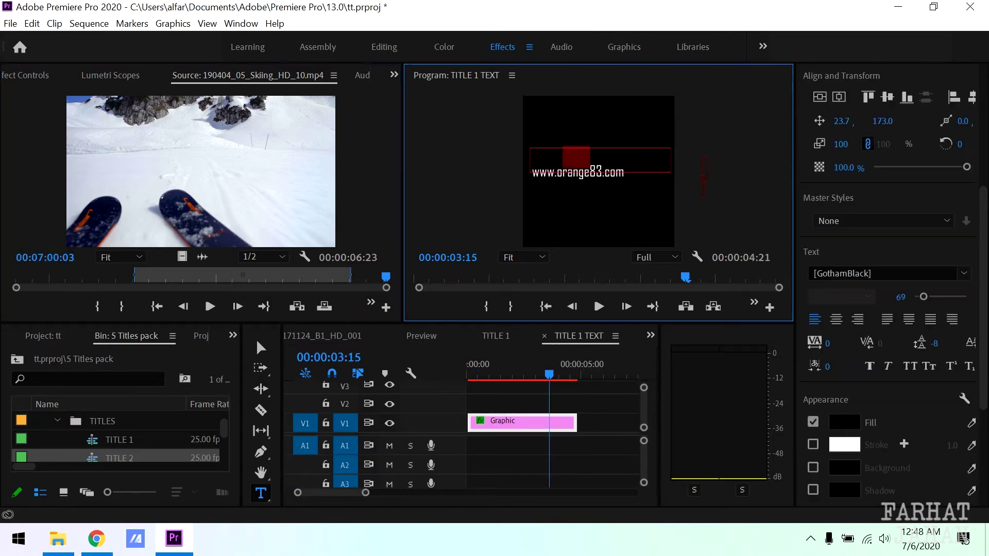
double_click(577, 172)
left_click(601, 172)
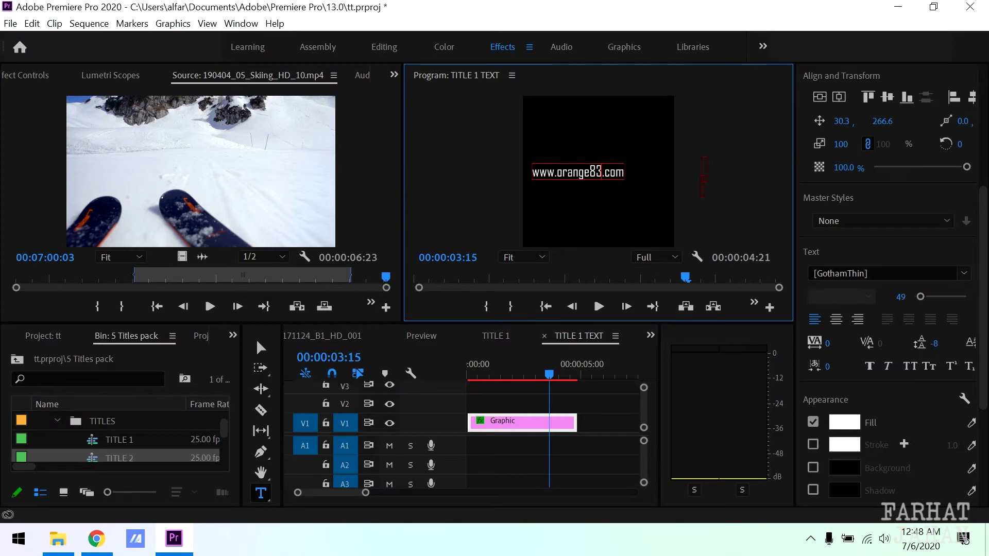
key("BackSpace")
key("BackSpace")
key("BackSpace")
key("BackSpace")
key("BackSpace")
key("BackSpace")
key("BackSpace")
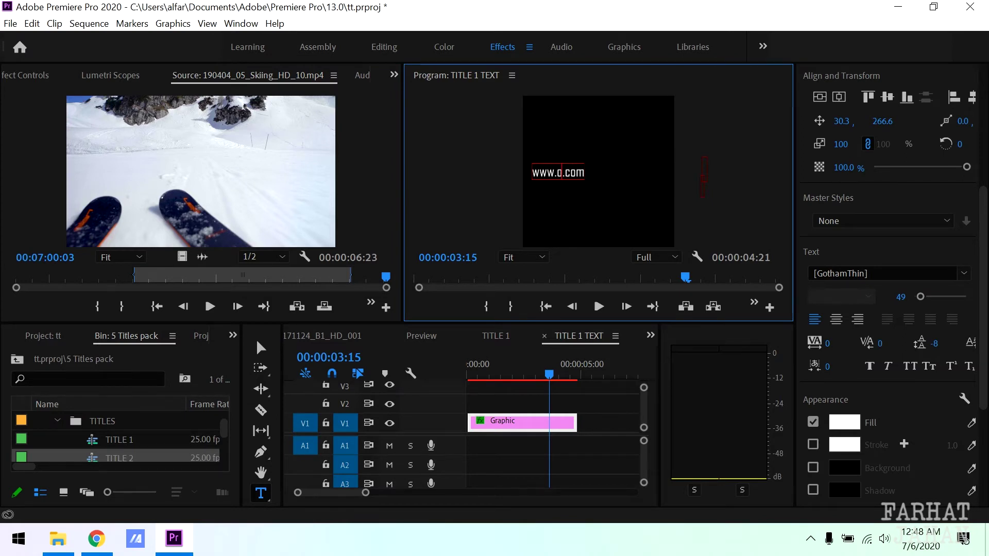
type("your text")
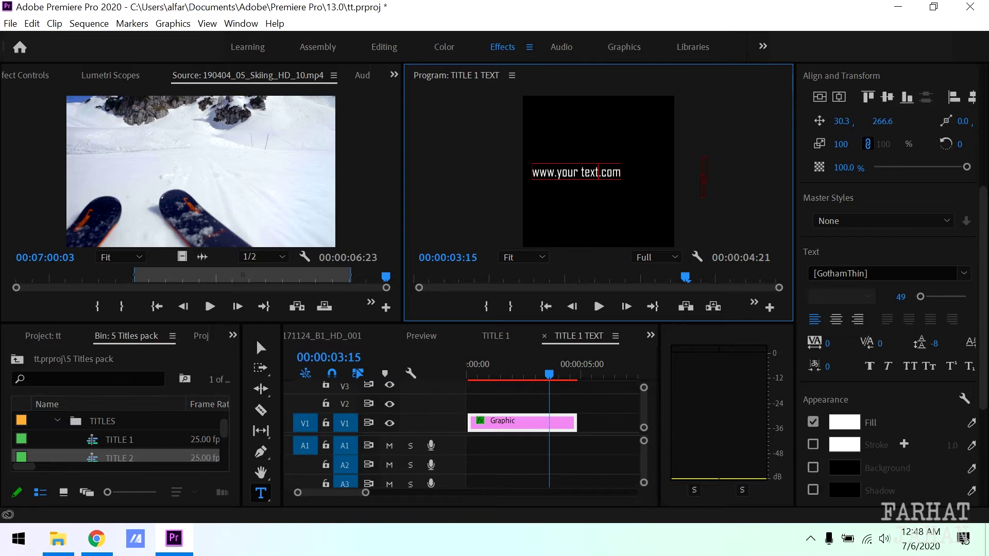
key("BackSpace")
left_click(604, 403)
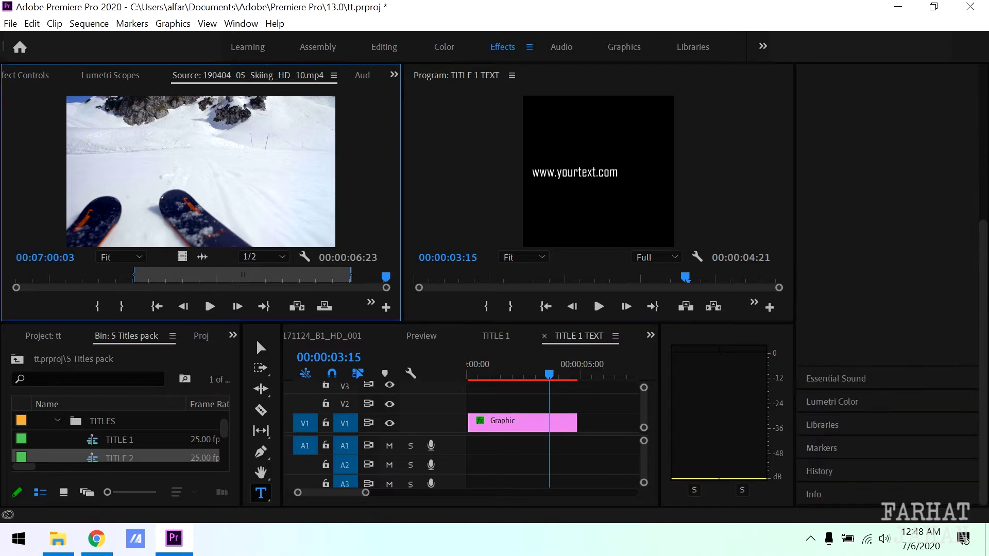
Step: Return to the main 171124_B1_HD_001 sequence and set the TITLE 1 clip's scale to 170
left_click(322, 335)
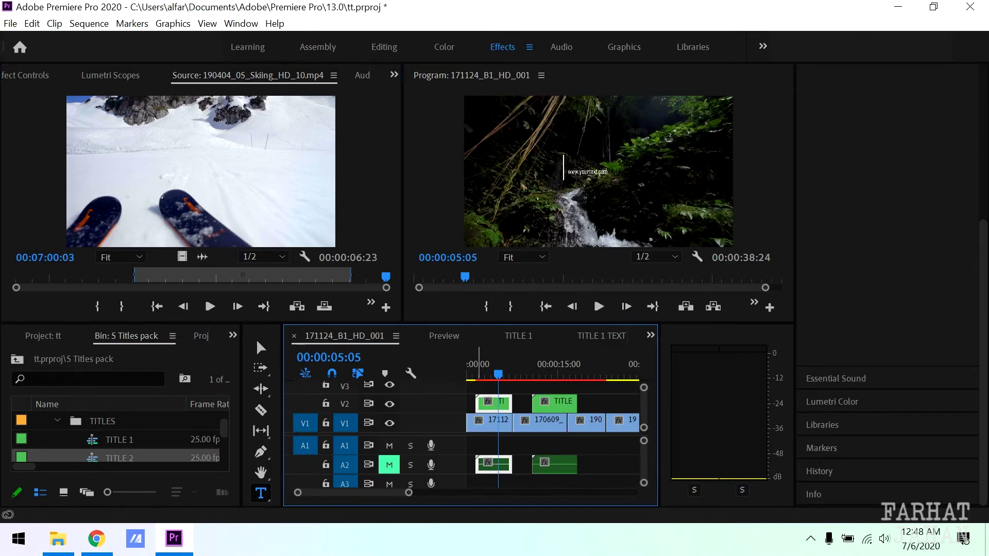
mouse_move(498, 374)
left_mouse_down()
mouse_move(471, 375)
mouse_move(506, 374)
left_mouse_up()
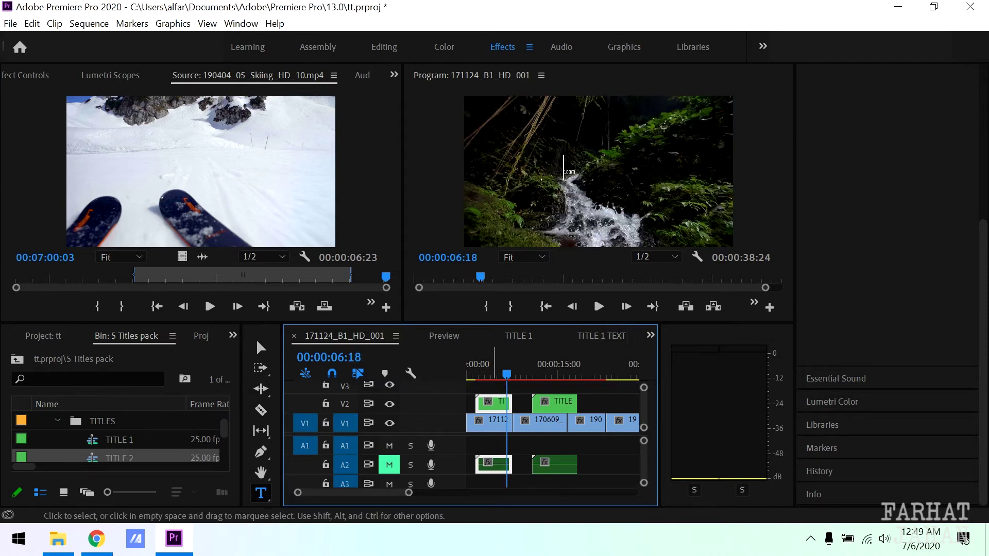
left_click(26, 75)
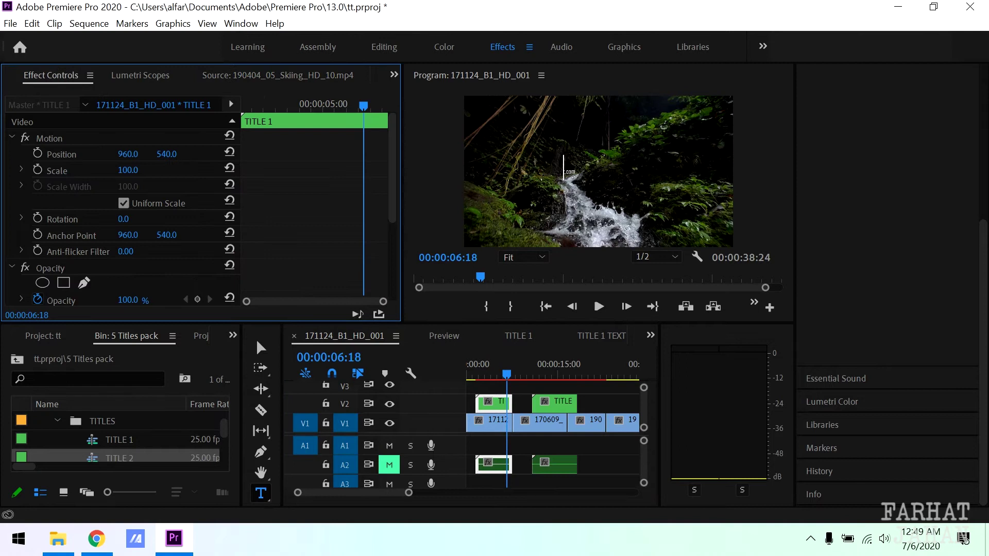
left_click_drag(130, 170, 164, 170)
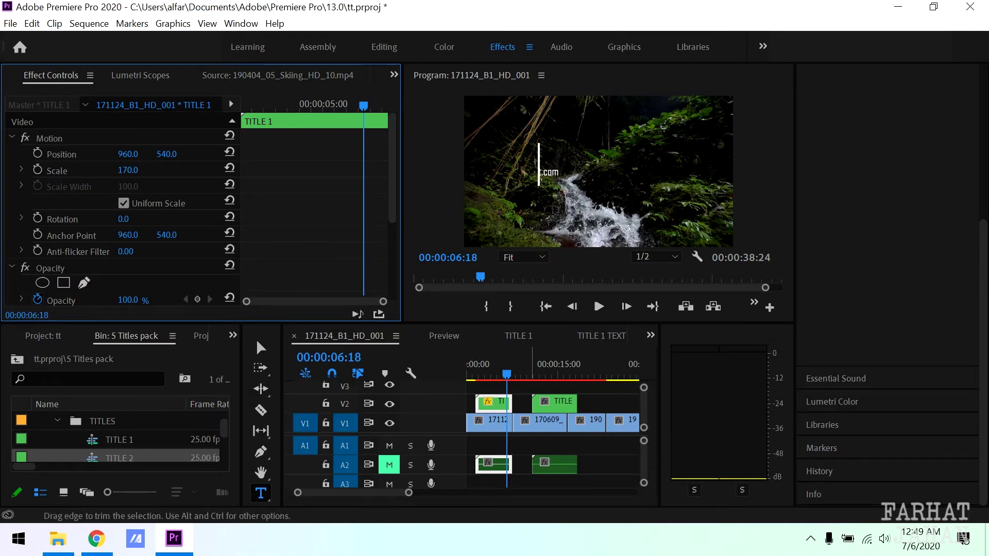
Step: Place TITLE 4 from the 5 Titles pack bin on track V2, starting with the wooden pier clip, and preview it
left_click_drag(506, 375, 587, 374)
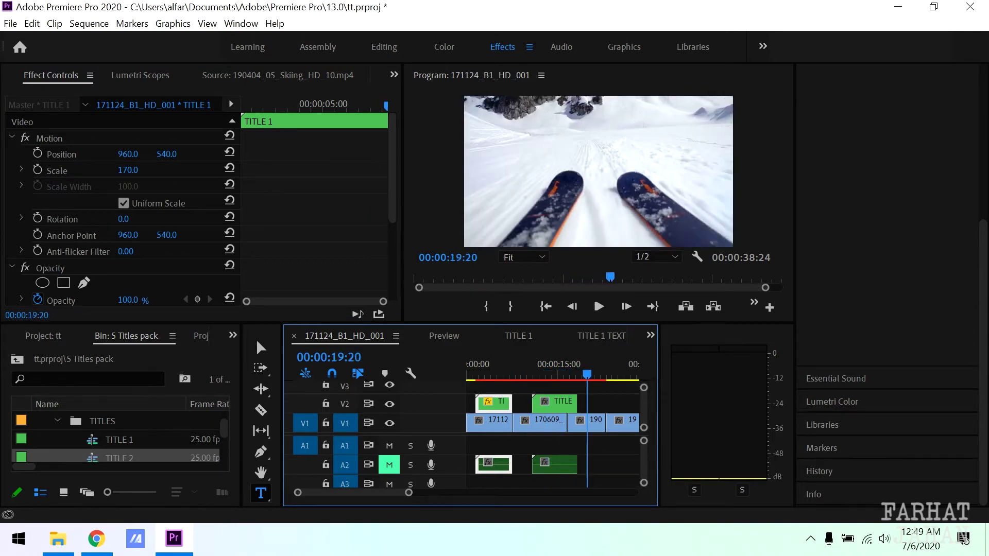
left_click(119, 458)
key("Down")
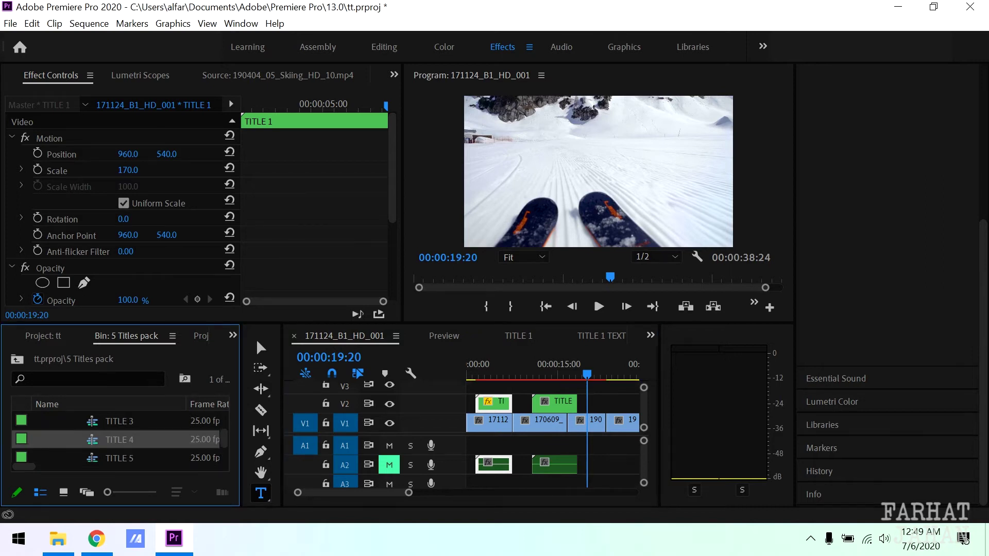
left_click_drag(120, 440, 608, 404)
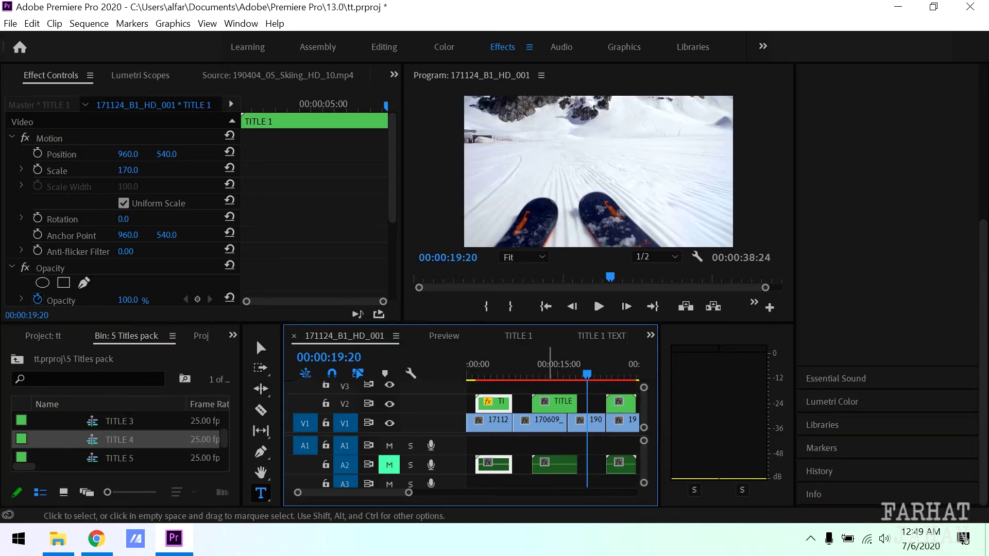
left_click_drag(587, 371, 615, 370)
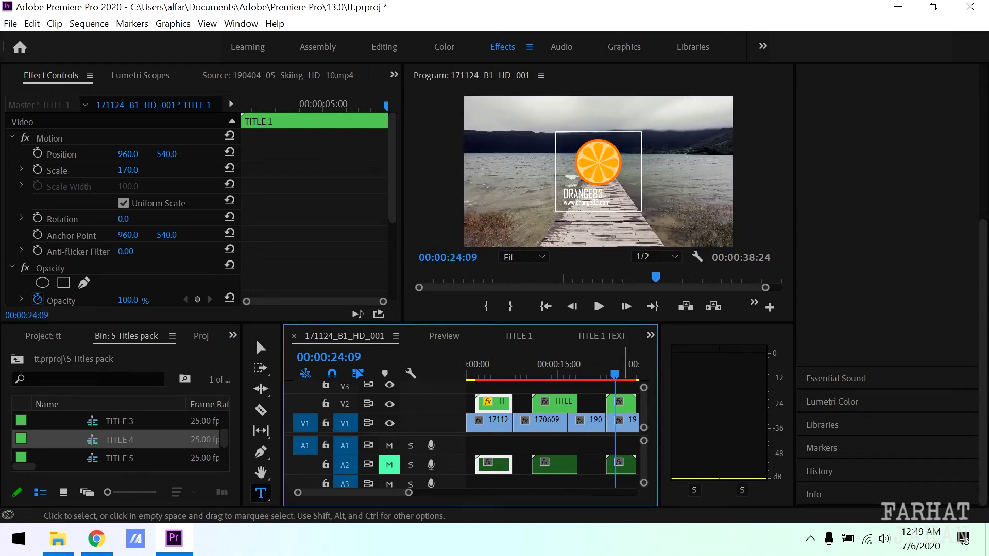
Step: Open the nested TITLE 4 sequence and its TITLE 4 TEXT+ LOGO EDIT clip for editing
double_click(625, 404)
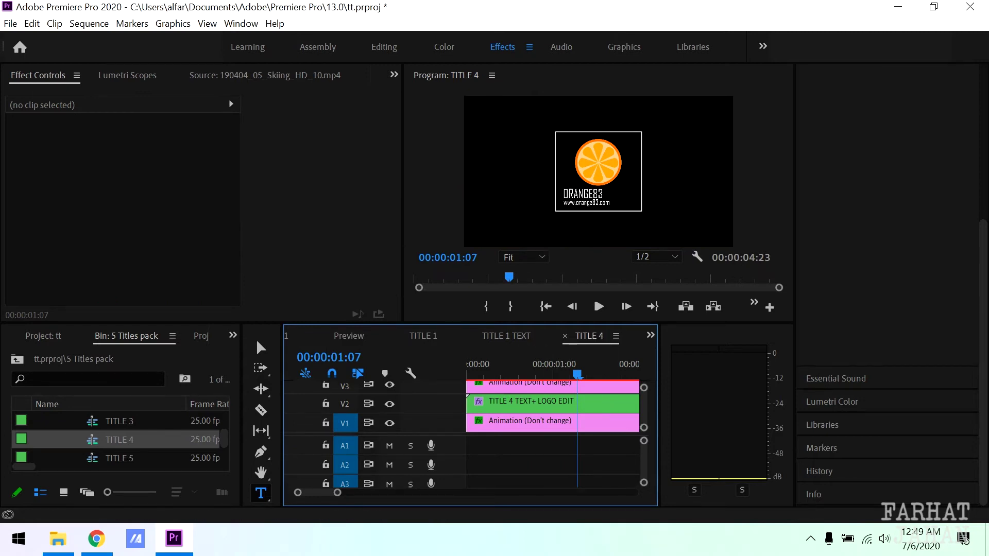
scroll(515, 407, "up", 2)
scroll(515, 412, "down", 2)
left_click(536, 423)
left_click(535, 403)
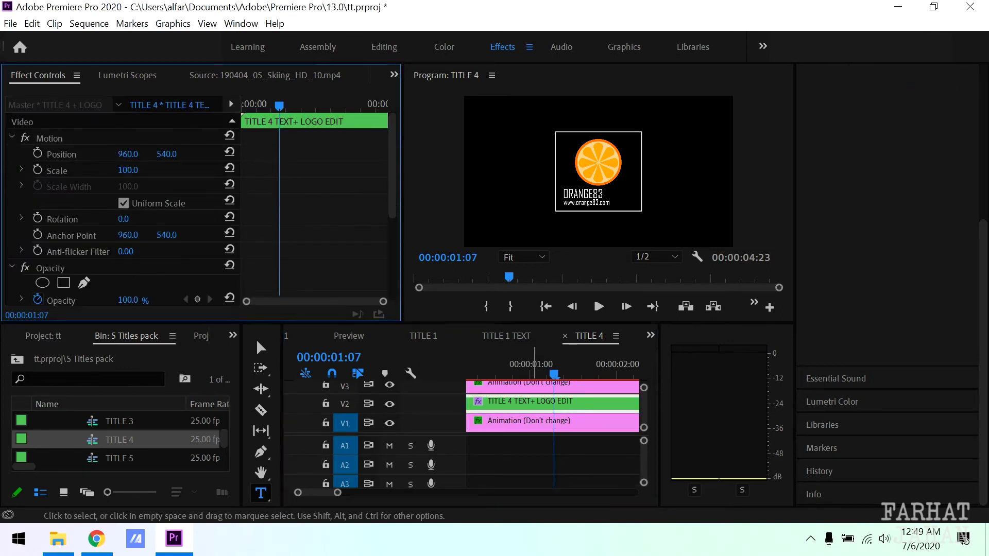
double_click(535, 404)
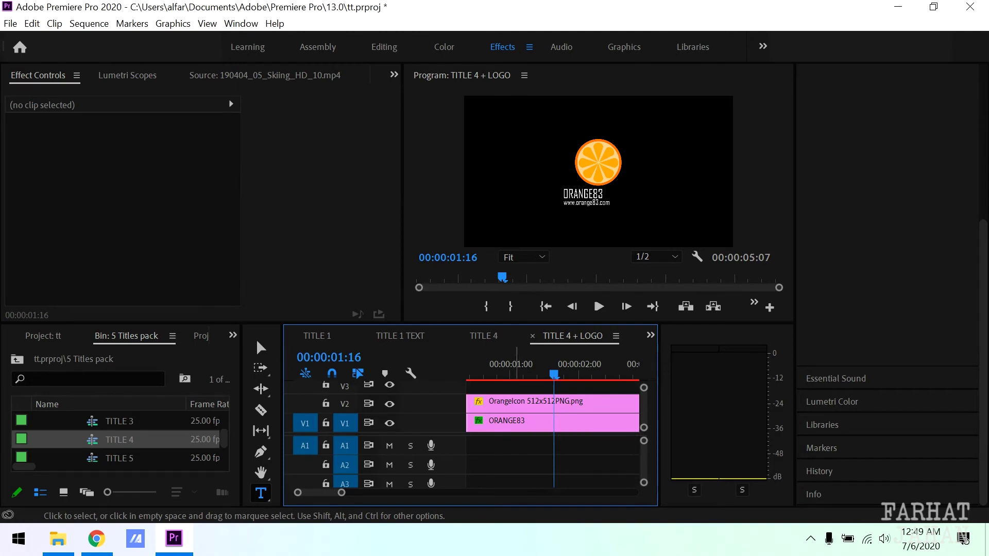
Step: Delete the OrangeIcon 512x512PNG.png logo clip from track V2 of the TITLE 4 + LOGO sequence
left_click(513, 403)
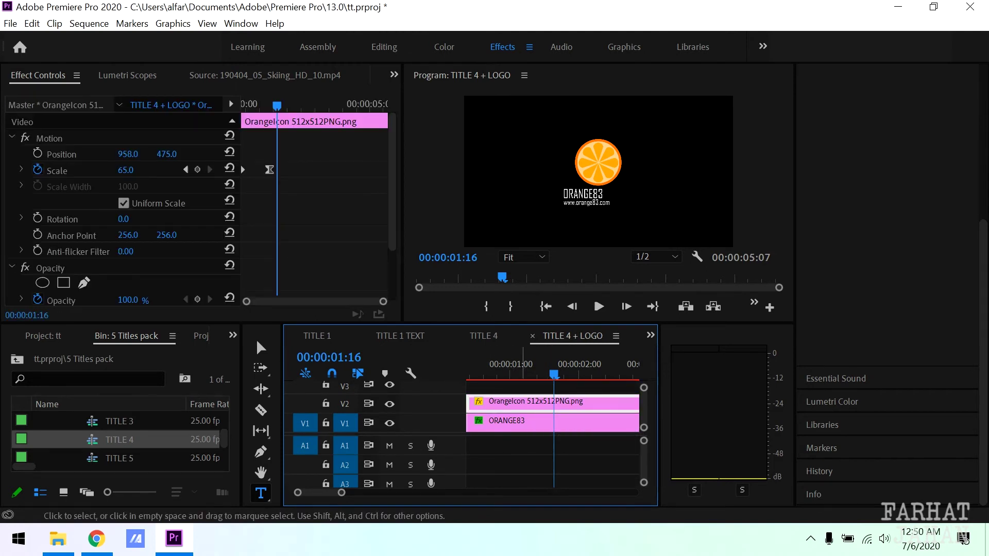
left_click_drag(553, 373, 498, 371)
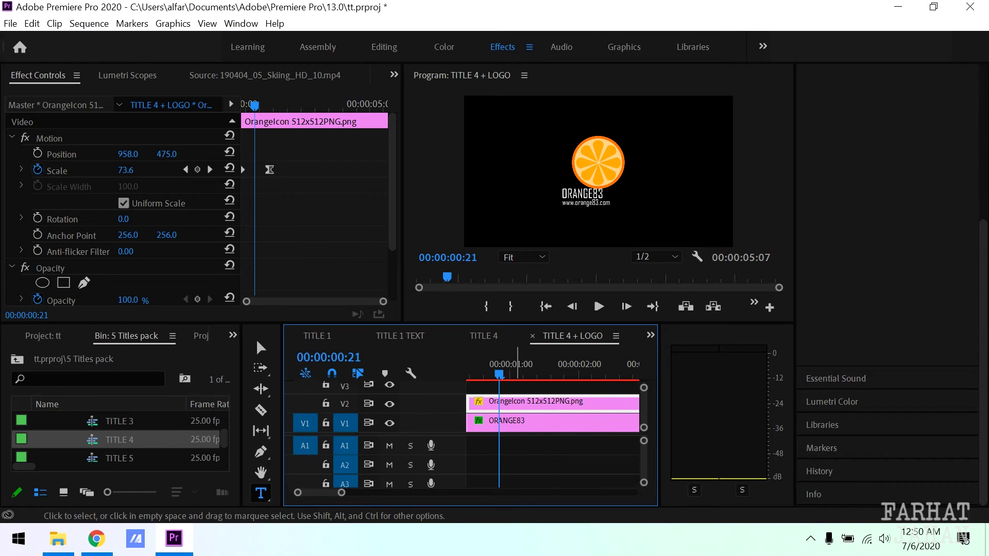
key("Delete")
Step: Add logo.png from the Desktop Presets folder to track V2 and extend it back to the start of the ORANGE83 clip
mouse_move(57, 539)
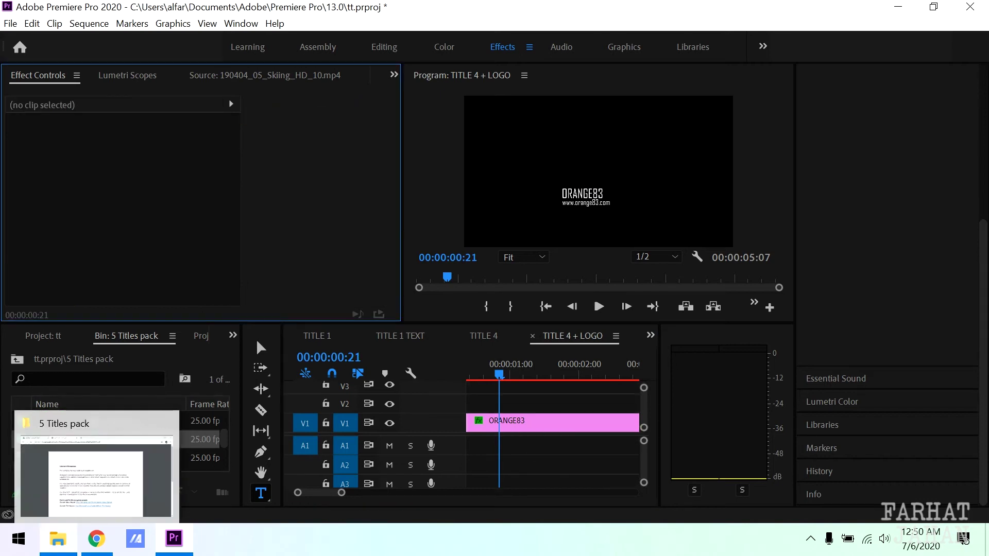
left_click(96, 476)
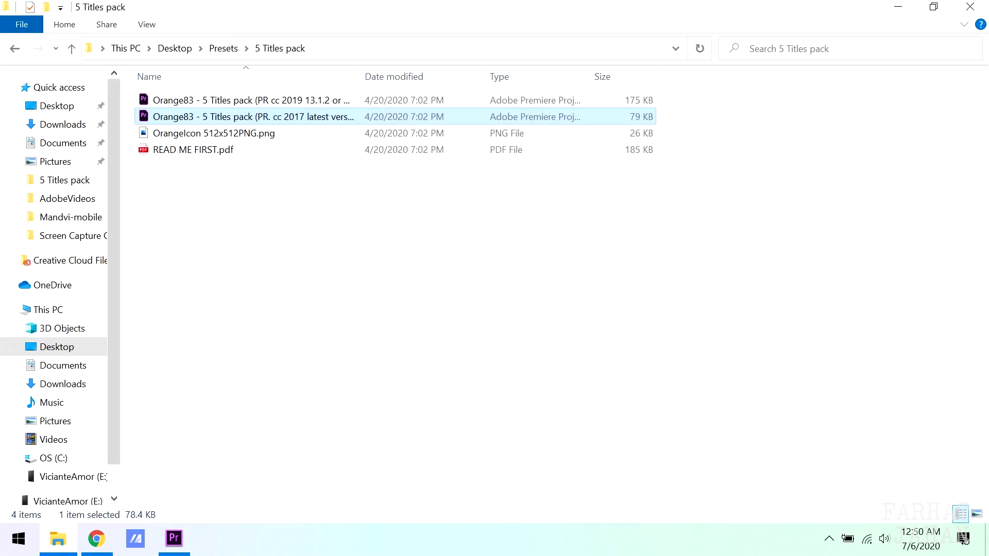
left_click(933, 7)
left_click_drag(582, 70, 371, 104)
left_click(148, 149)
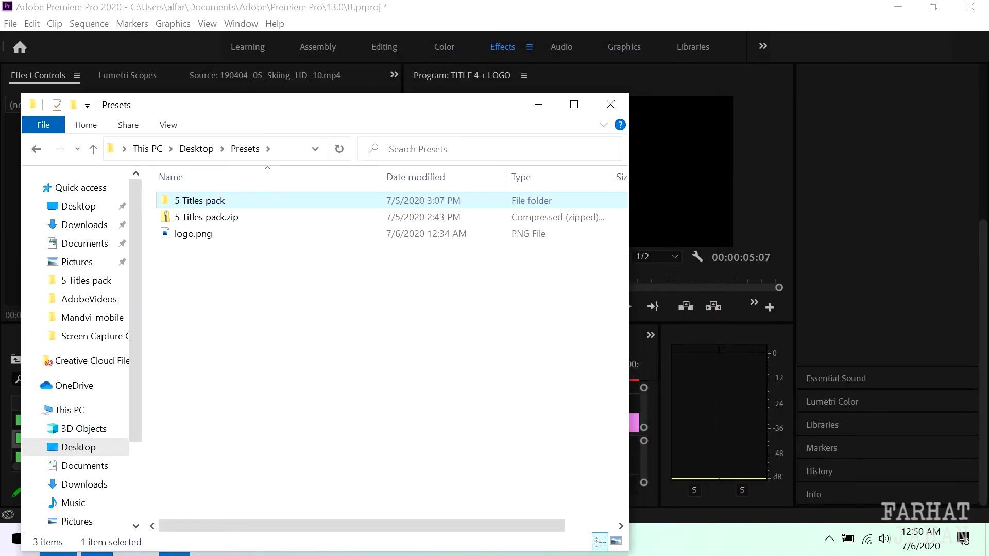
left_click_drag(170, 233, 641, 428)
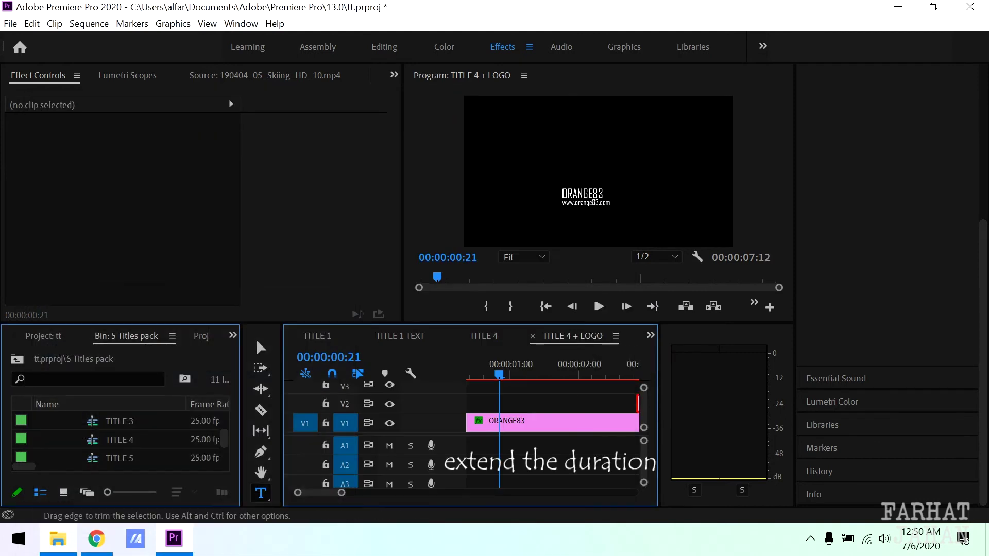
left_click_drag(638, 404, 465, 404)
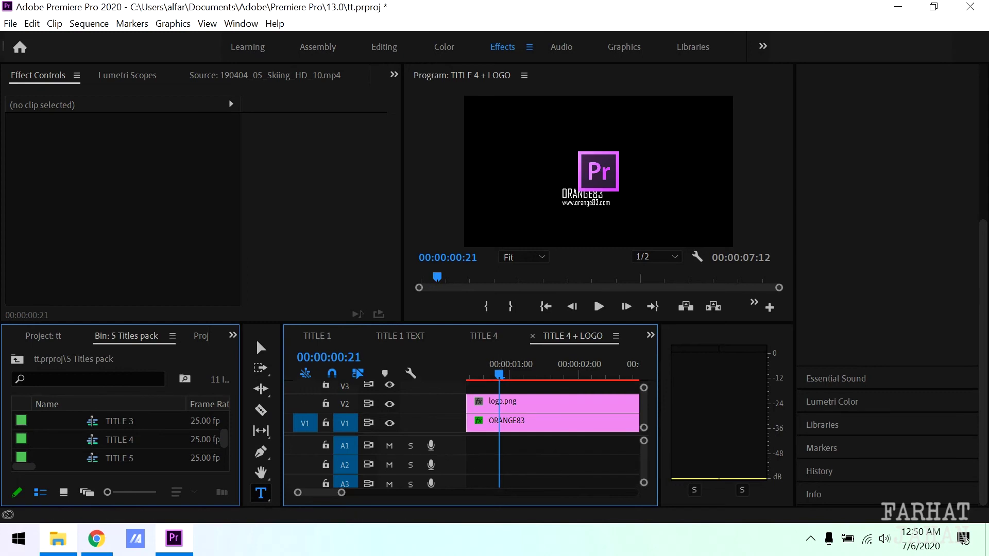
Step: Set logo.png's scale to 86 and horizontal position to 854, and raise it above the ORANGE83 text
left_click_drag(499, 374, 576, 375)
left_click(537, 404)
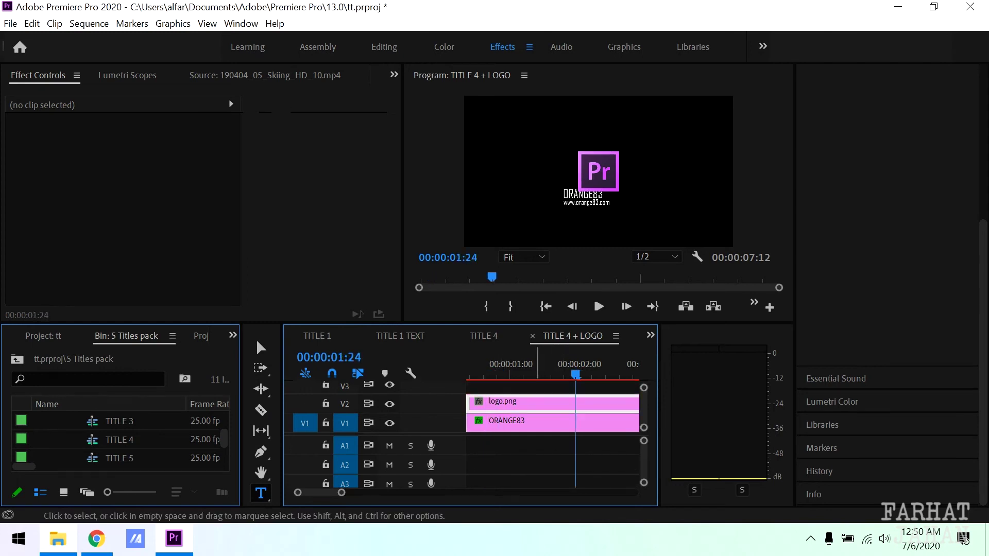
left_click(515, 403)
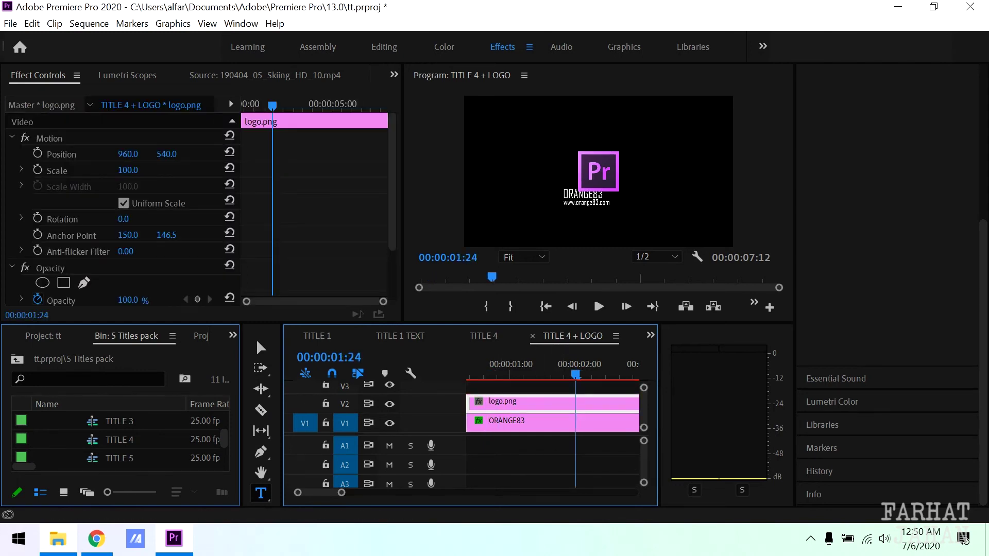
left_click_drag(128, 169, 103, 154)
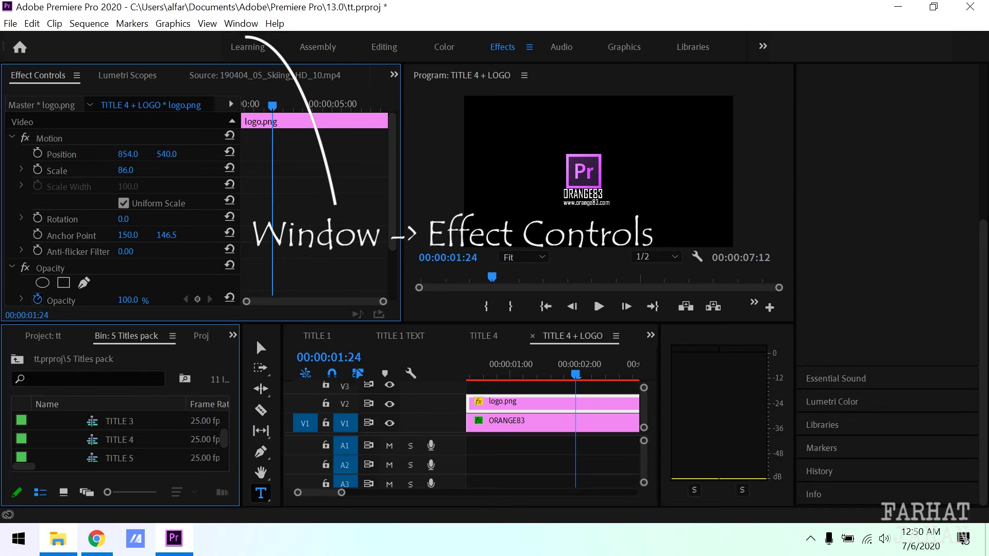
left_click_drag(166, 154, 138, 154)
Step: Play the TITLE 4 sequence from its start to review the logo animation, and check it in the main 171124_B1_HD_001 sequence
left_click(484, 336)
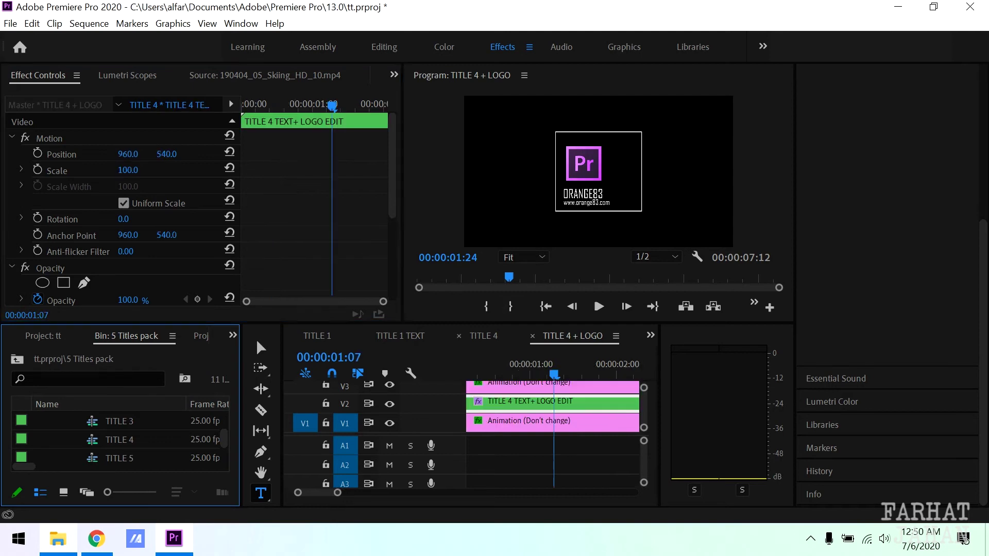
key("Home")
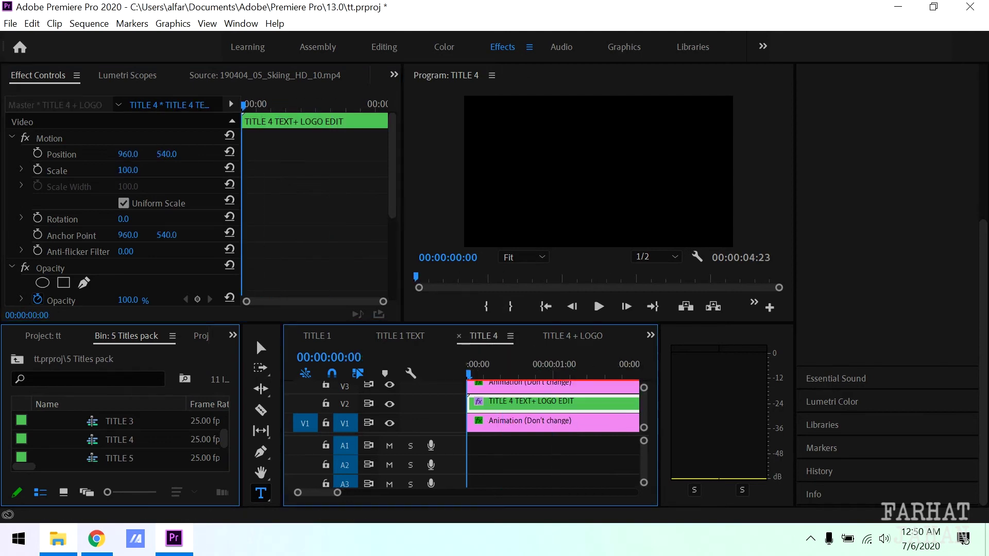
key("space")
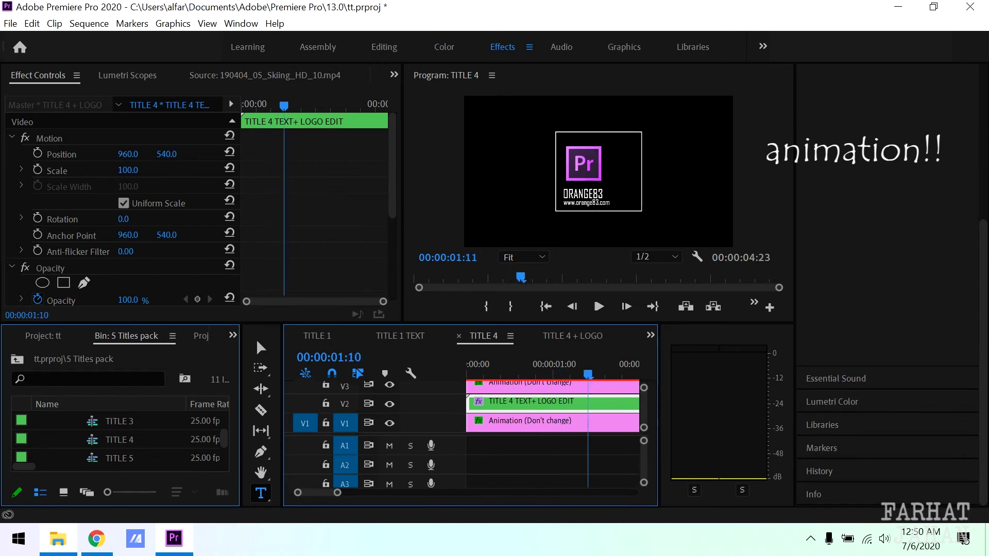
key("space")
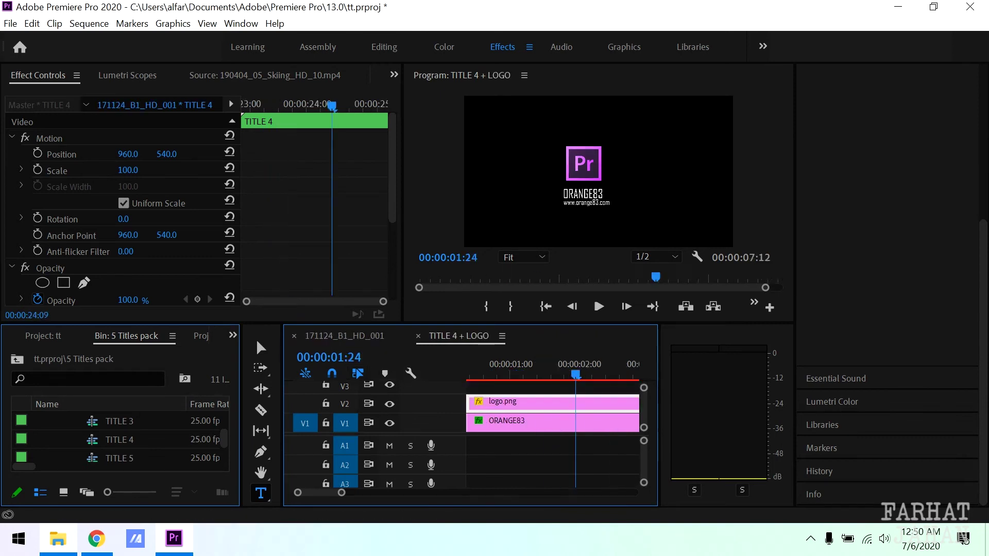
left_click(344, 336)
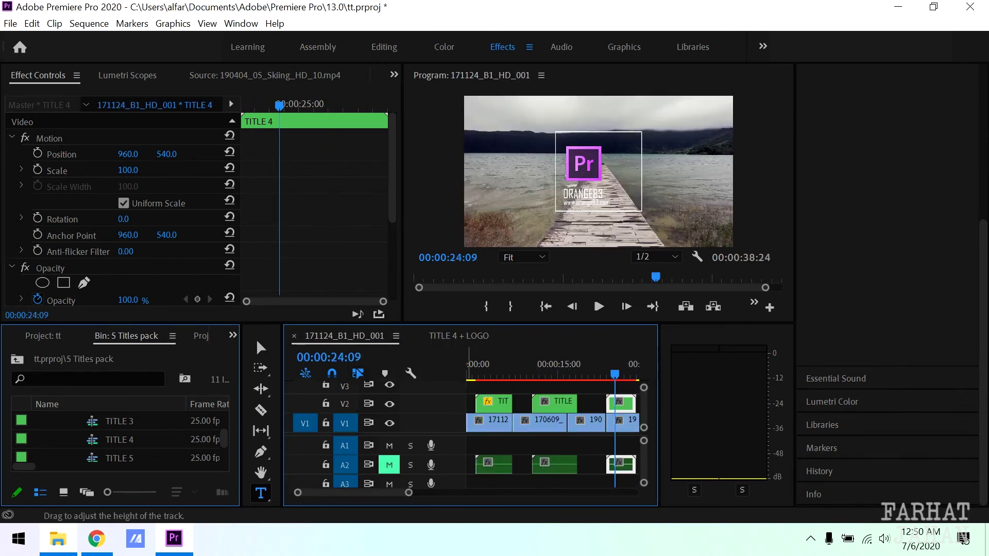
Step: Place the TITLE 5 sequence on track V2 above the last footage clip and move the playhead near its end
scroll(553, 433, "down", 5)
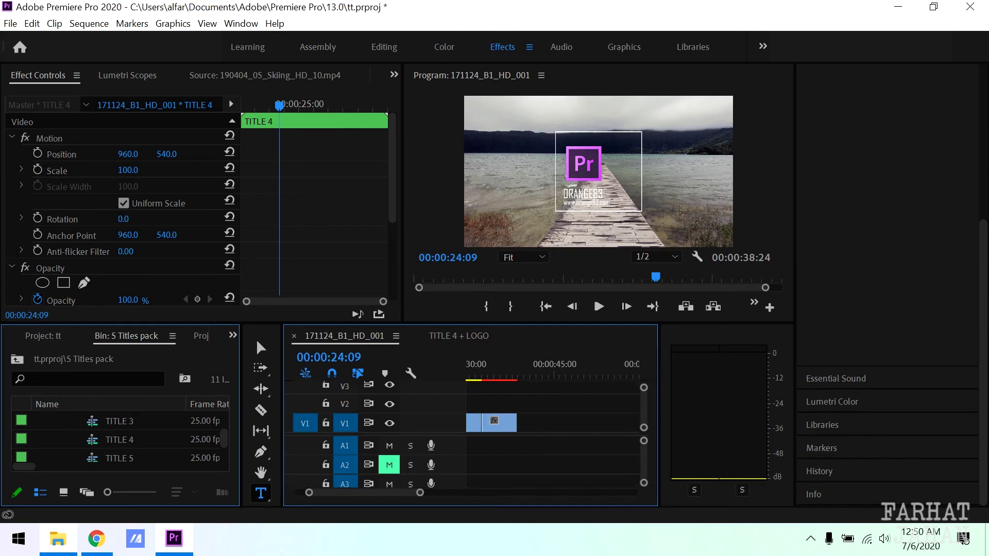
left_click(119, 457)
left_click_drag(119, 457, 502, 407)
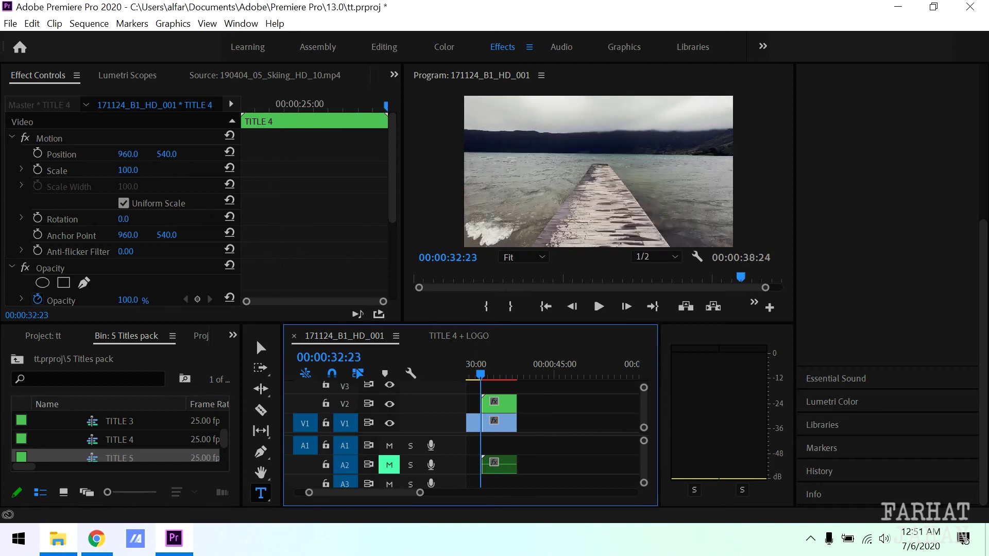
left_click_drag(481, 372, 512, 371)
Step: Open the logo sequence nested inside TITLE 5 and delete its OrangeIcon 512x512PNG.png clip from track V1
double_click(500, 405)
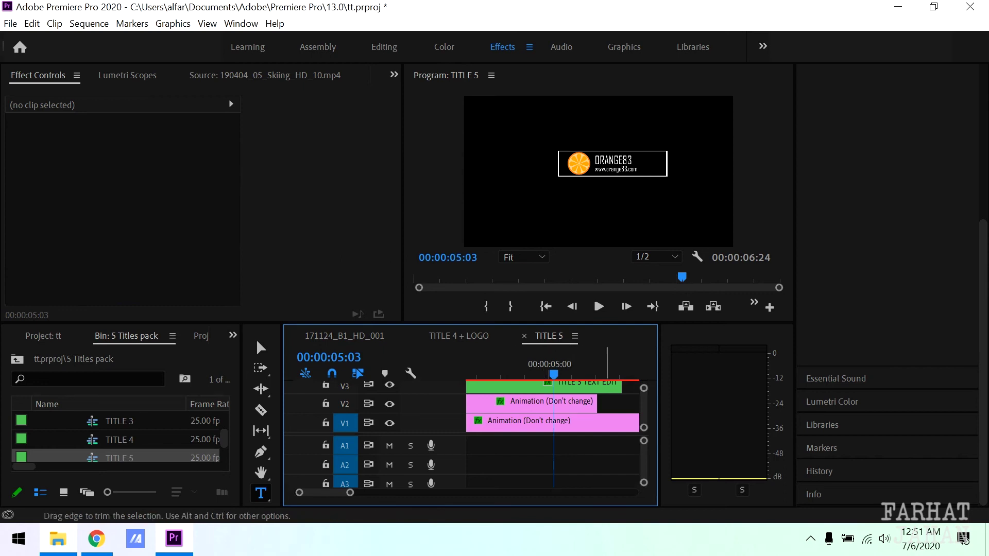
scroll(552, 406, "up", 2)
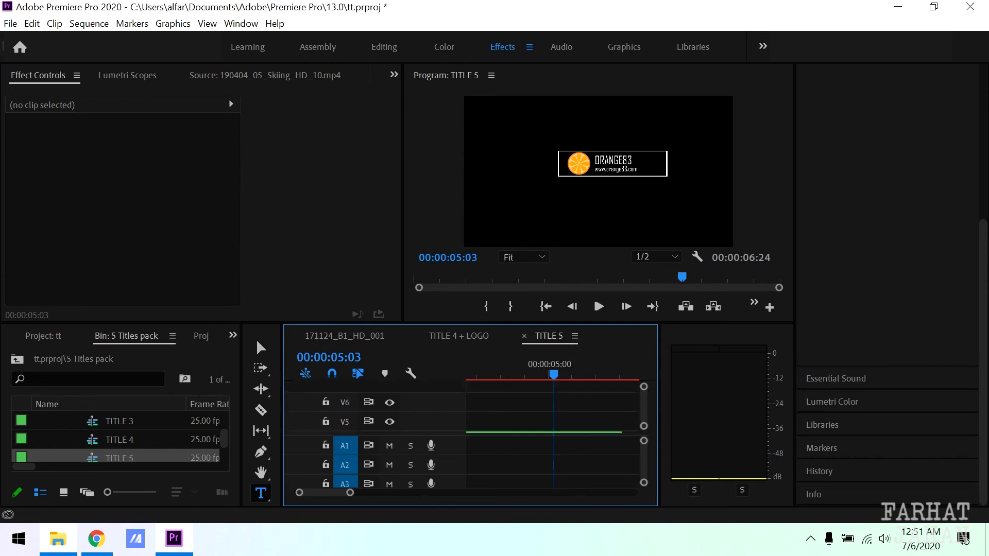
scroll(553, 412, "down", 2)
scroll(553, 412, "up", 2)
scroll(577, 407, "down", 2)
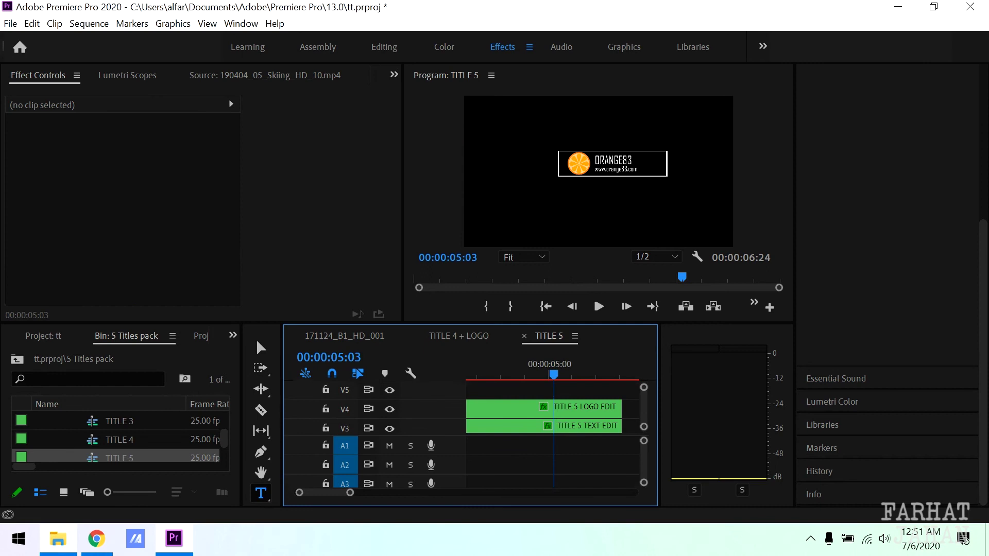
double_click(597, 398)
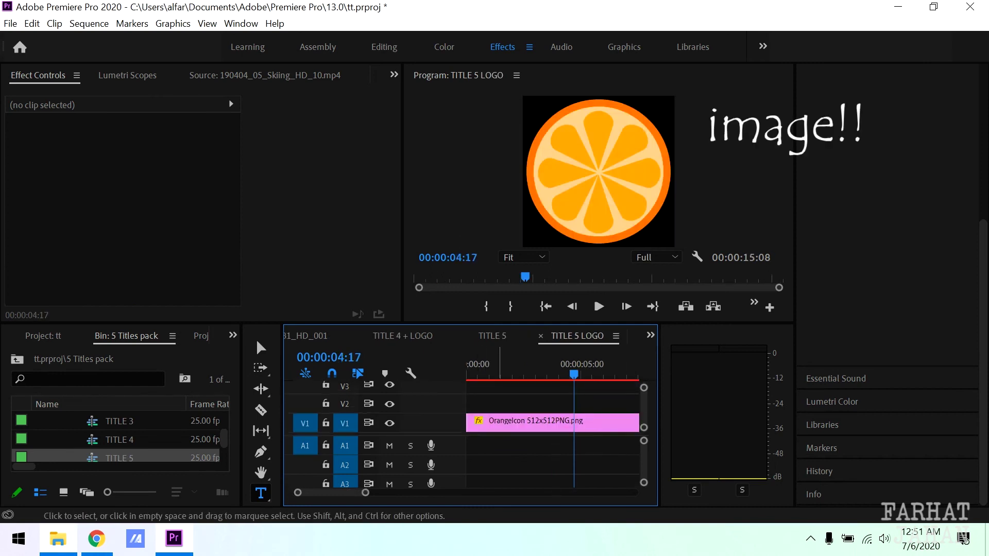
left_click(507, 424)
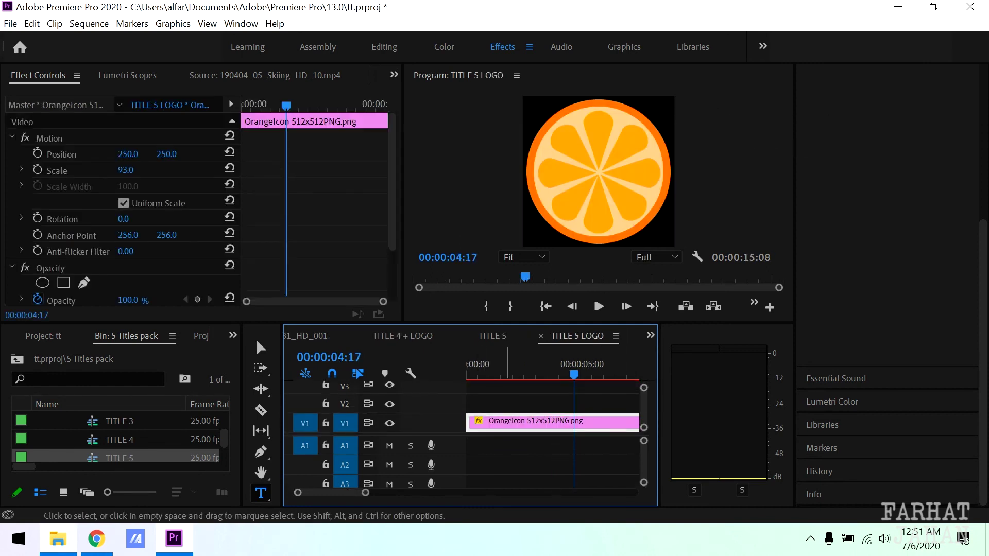
key("Delete")
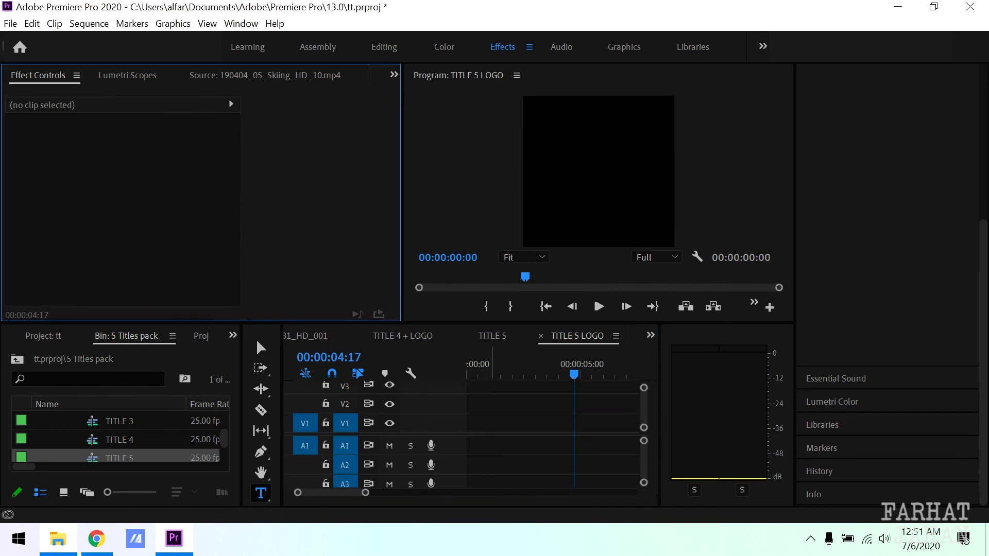
Step: Add logo.png from the Desktop Presets folder to track V1 of the TITLE 5 LOGO sequence and minimize the folder window
left_click(59, 538)
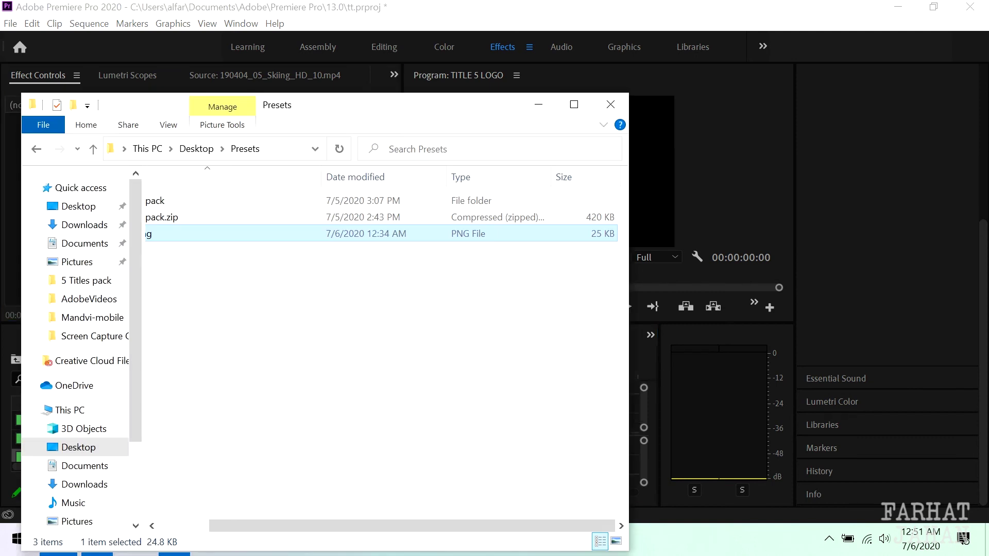
left_click_drag(391, 105, 266, 99)
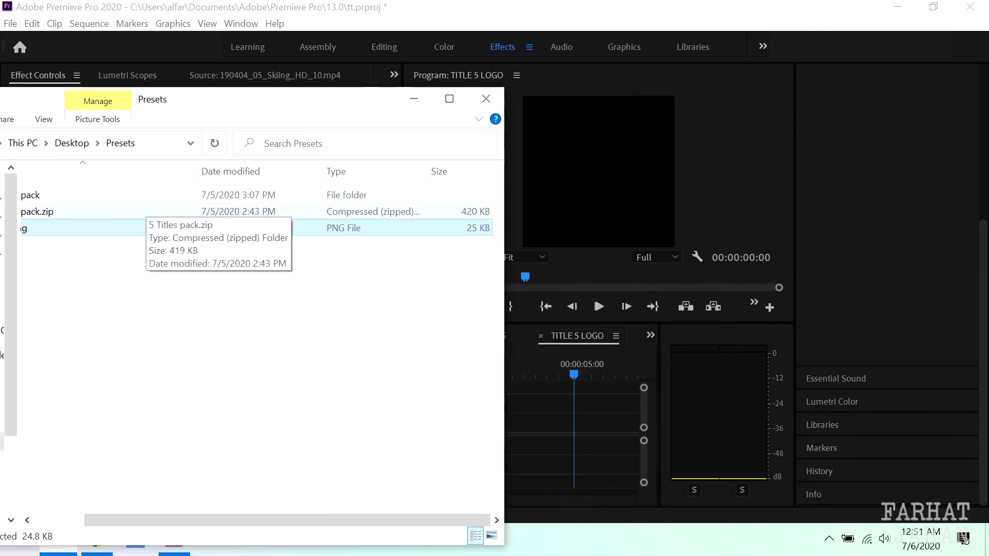
left_click_drag(146, 228, 571, 423)
left_click(414, 98)
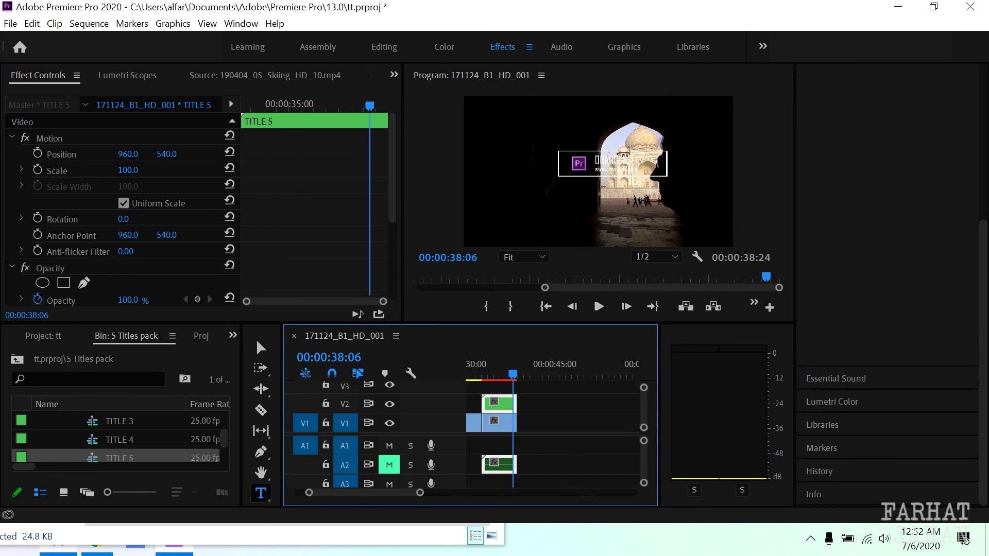
Step: Play the main 171124_B1_HD_001 sequence from its start to review the titles over the footage
left_click_drag(513, 373, 466, 373)
key("Home")
key("space")
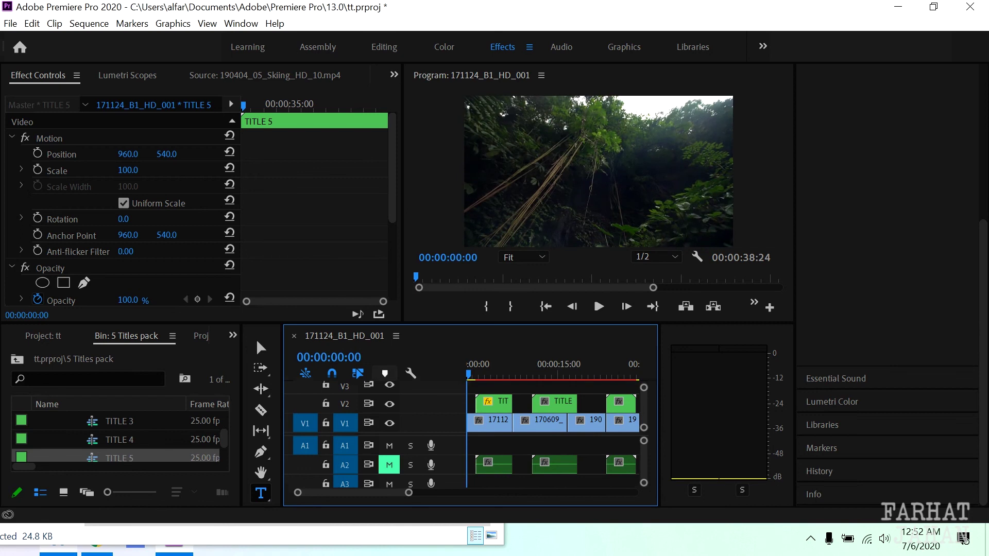